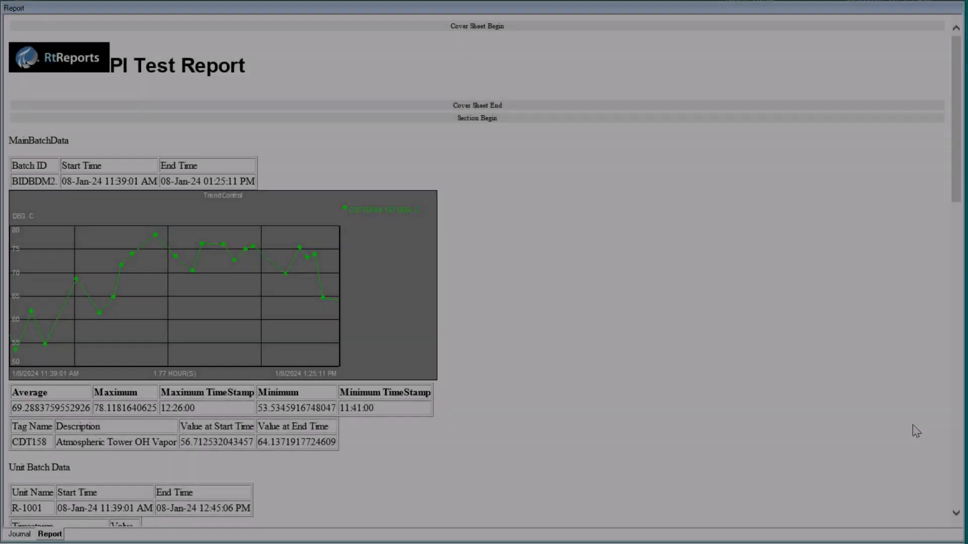
scroll(915, 429, down, 3)
scroll(913, 426, down, 3)
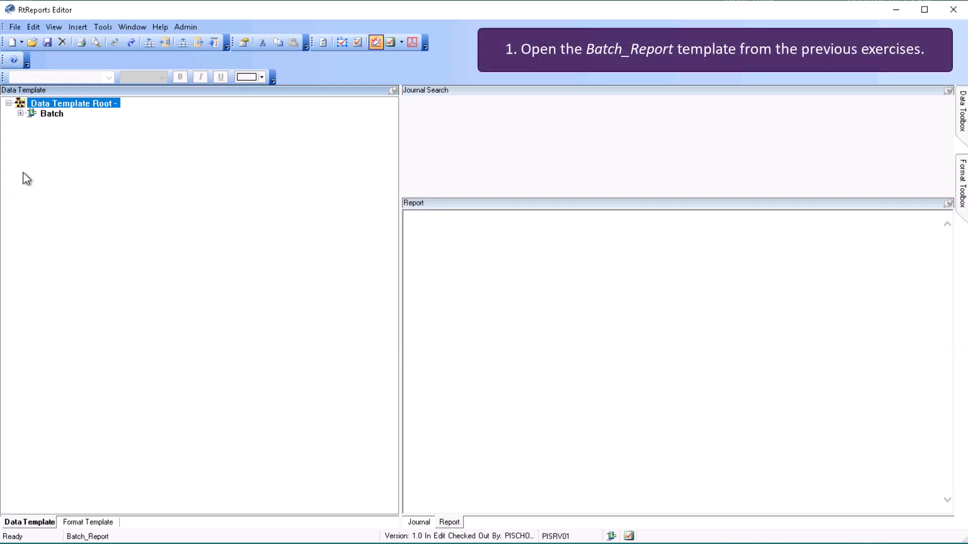
Insert a journal action named CompressDataJAction under the unit batch node (*) of Batch in the data template
click(21, 113)
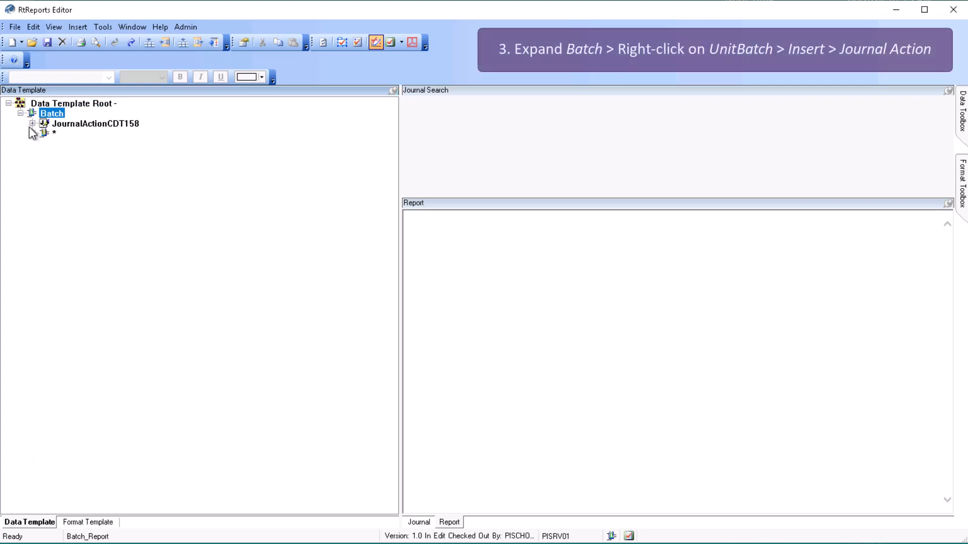
click(45, 134)
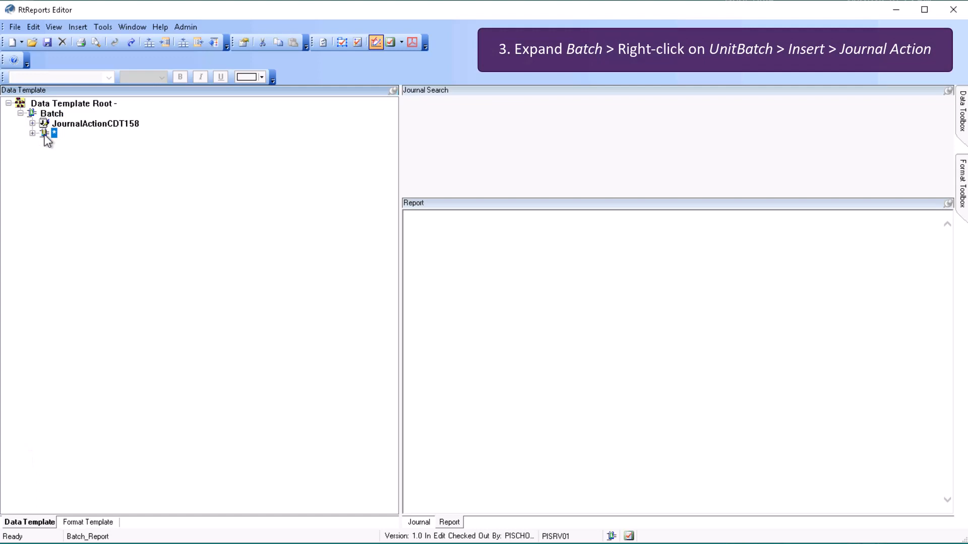
right_click(44, 135)
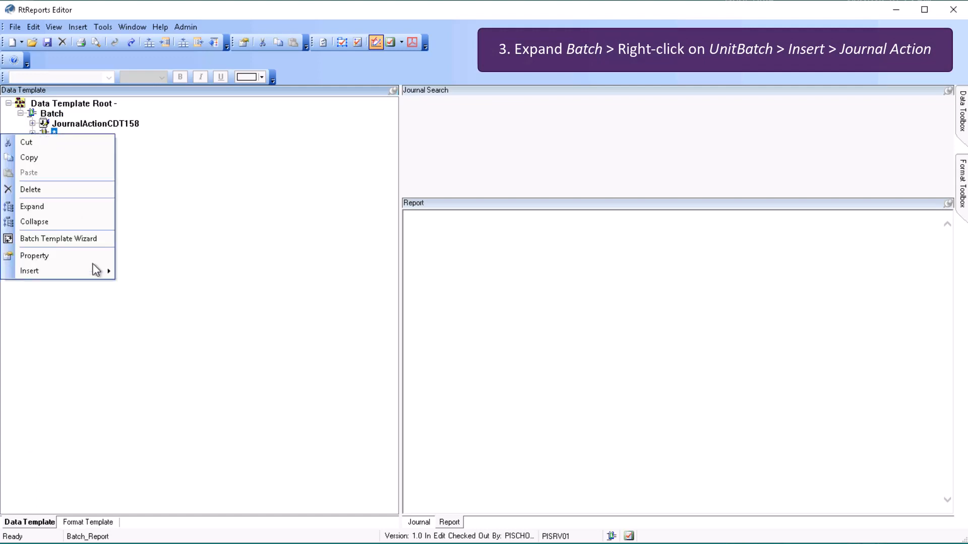
mouse_move(92, 278)
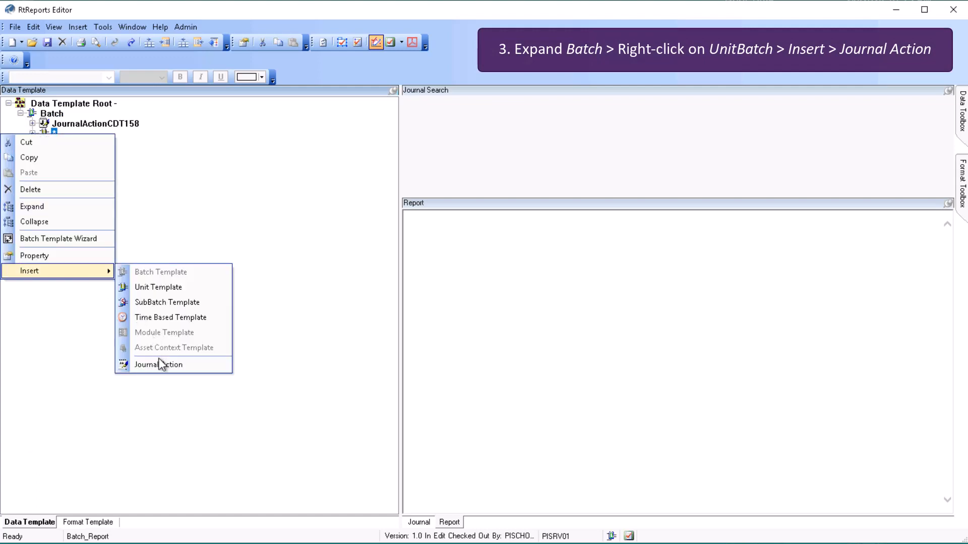
click(161, 366)
text(Com)
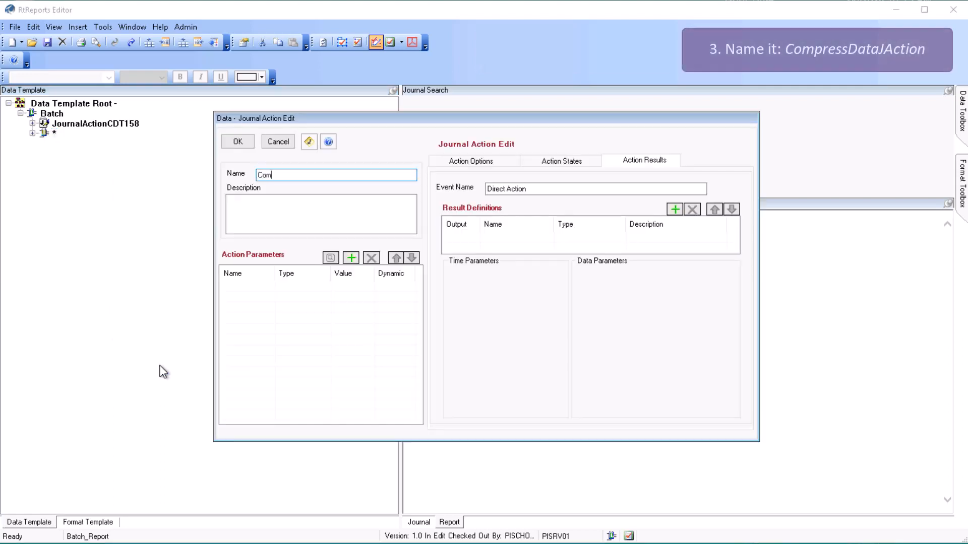
text(pressDataJAction)
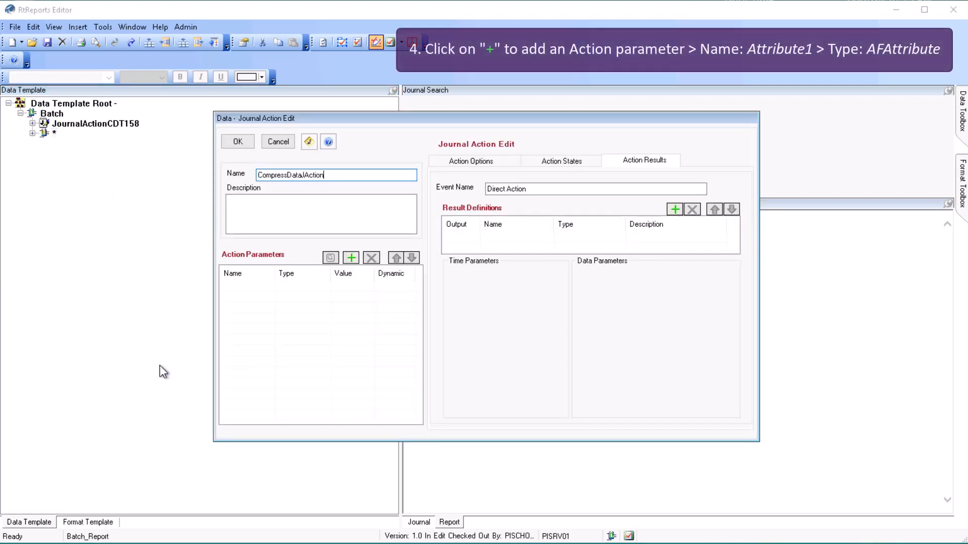
Add an action parameter named Attribute1 and choose AFAttribute as its type
click(351, 258)
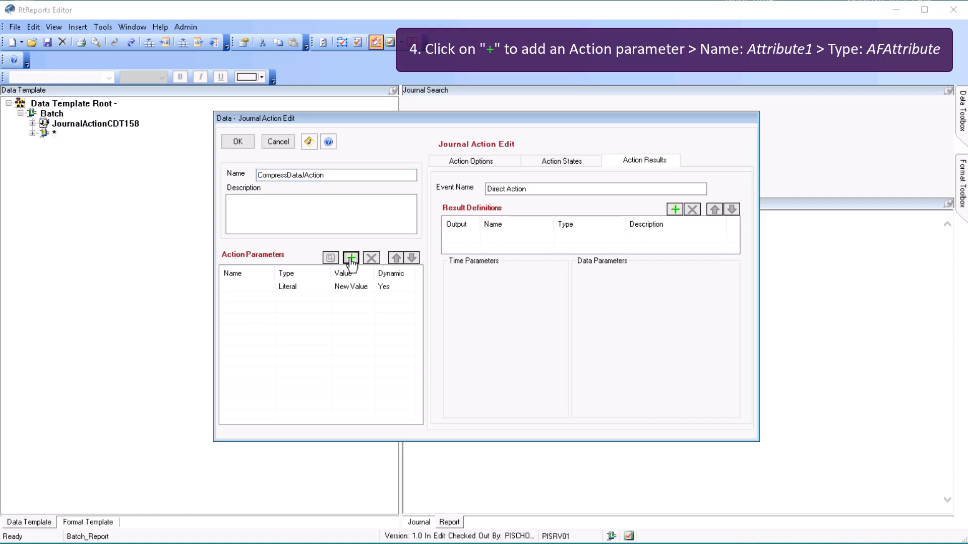
click(252, 286)
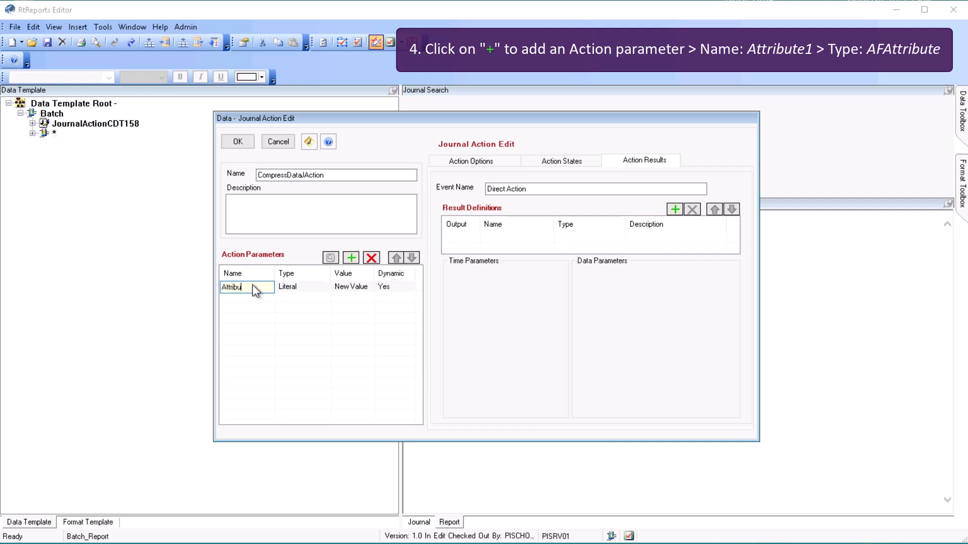
click(325, 289)
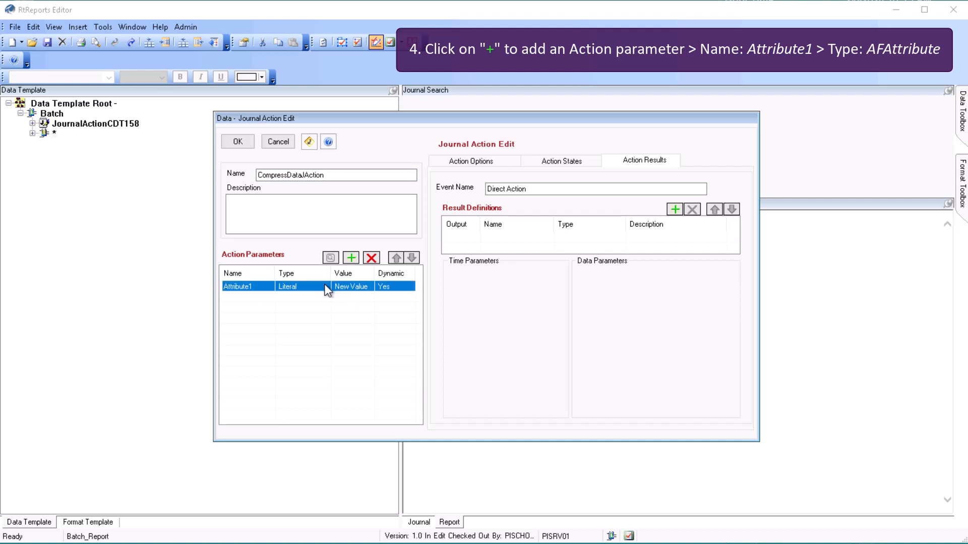
click(325, 288)
click(325, 288)
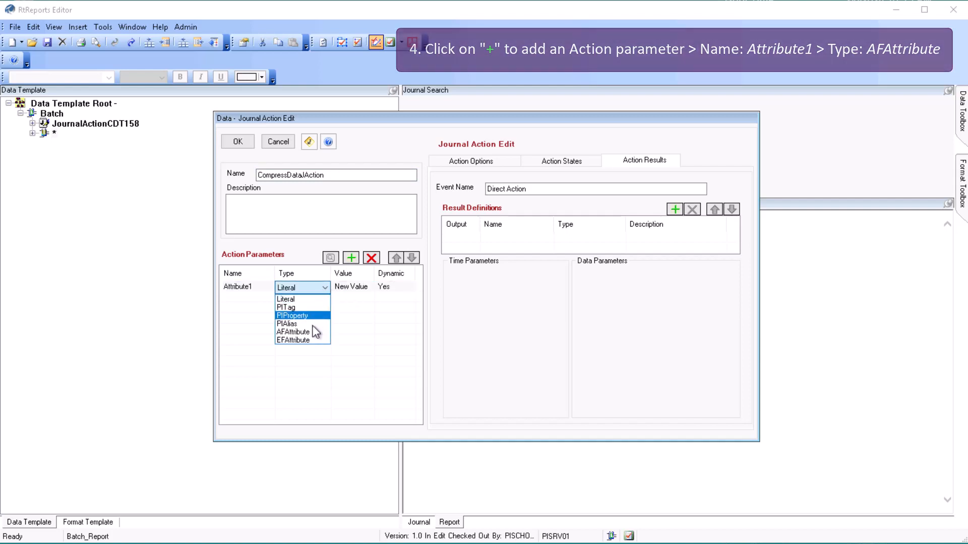
click(311, 338)
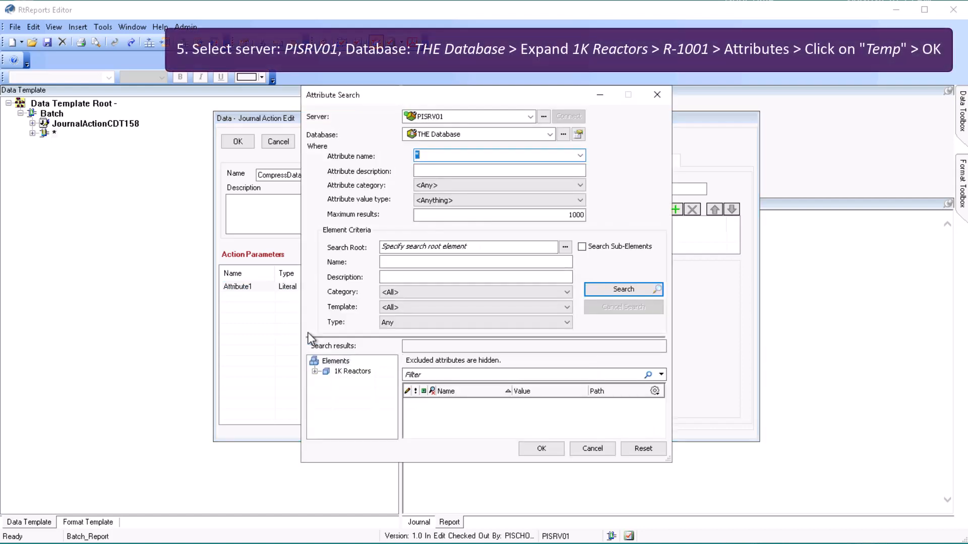
Assign the Temp attribute of R-1001 under 1K Reactors to the parameter, using a relative path
click(315, 373)
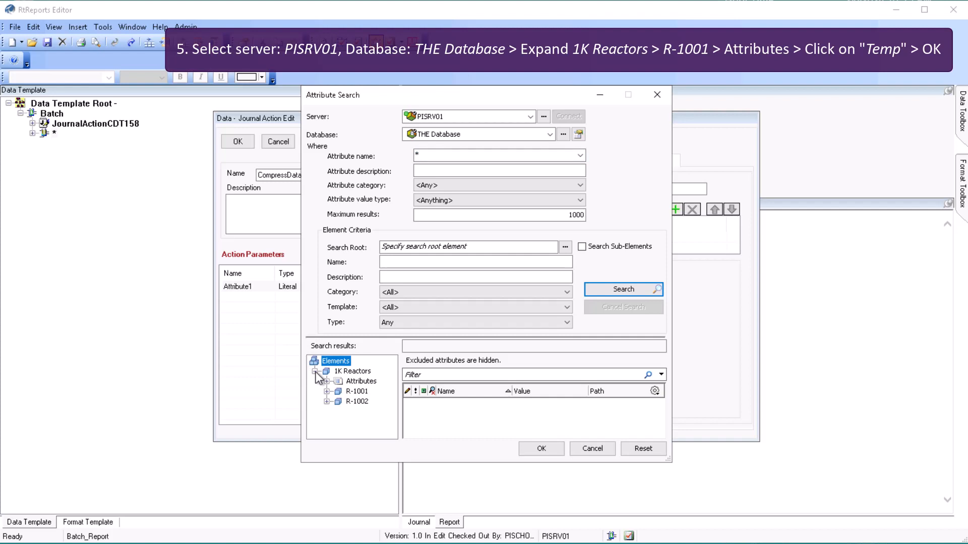
click(327, 391)
click(338, 402)
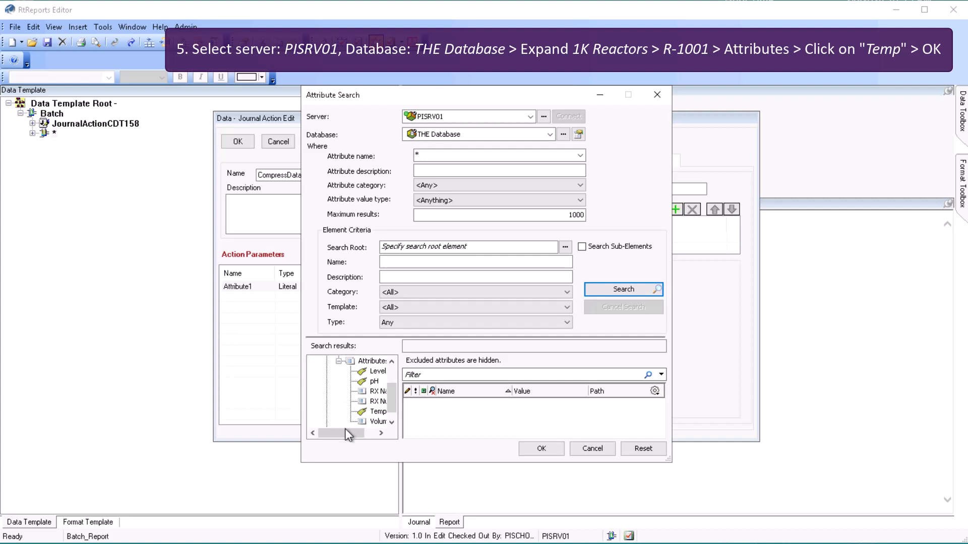
drag(346, 429, 359, 431)
click(361, 412)
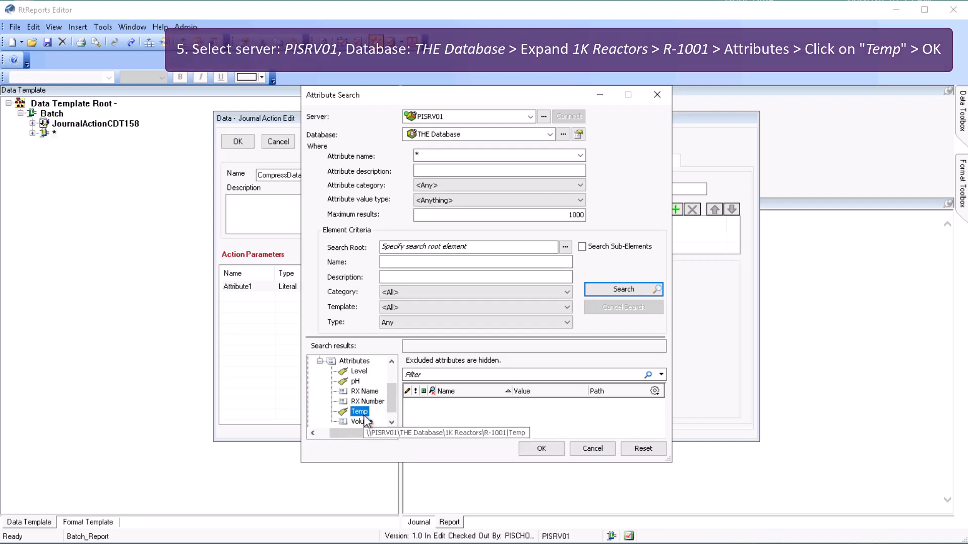
click(545, 452)
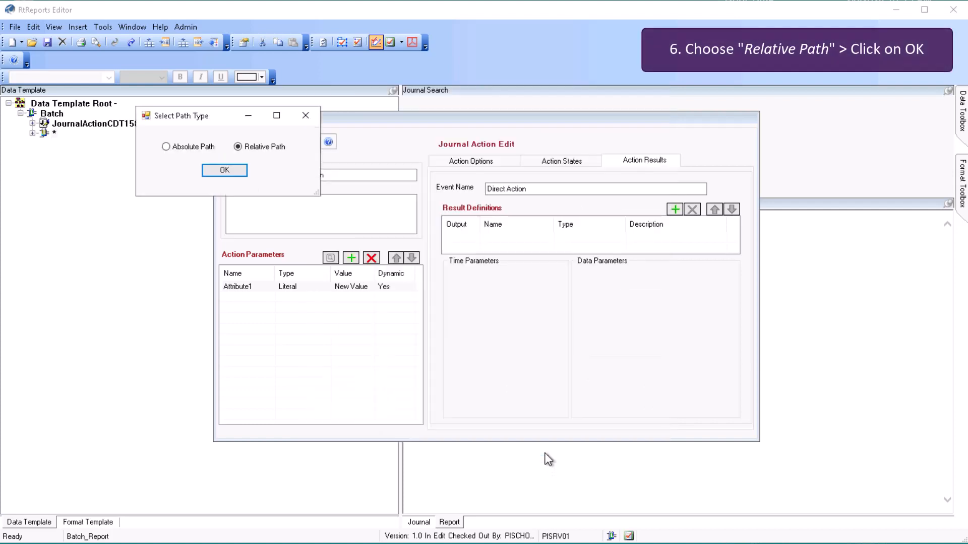
click(235, 173)
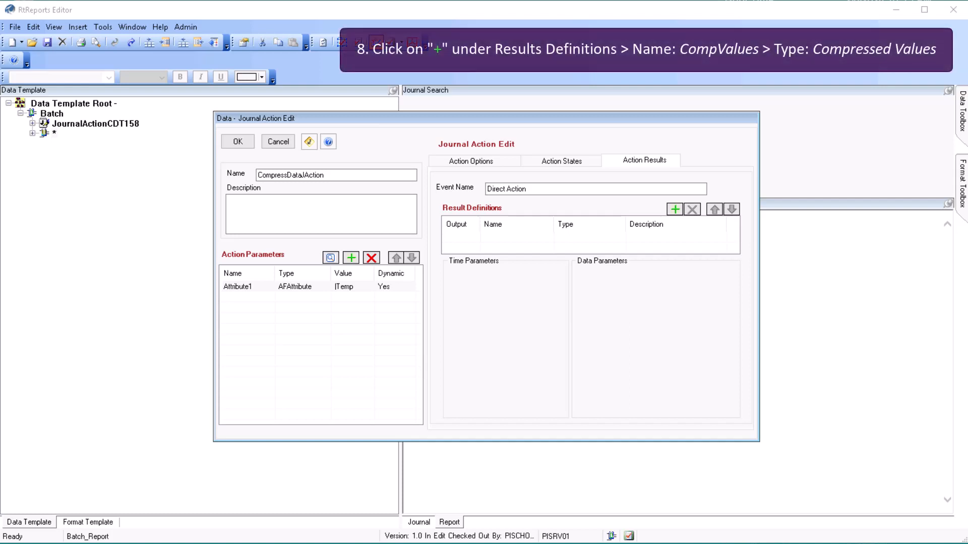
Add a result definition CompValues of type Compressed Values with Attribute1 as its data source, and accept the journal action
click(676, 209)
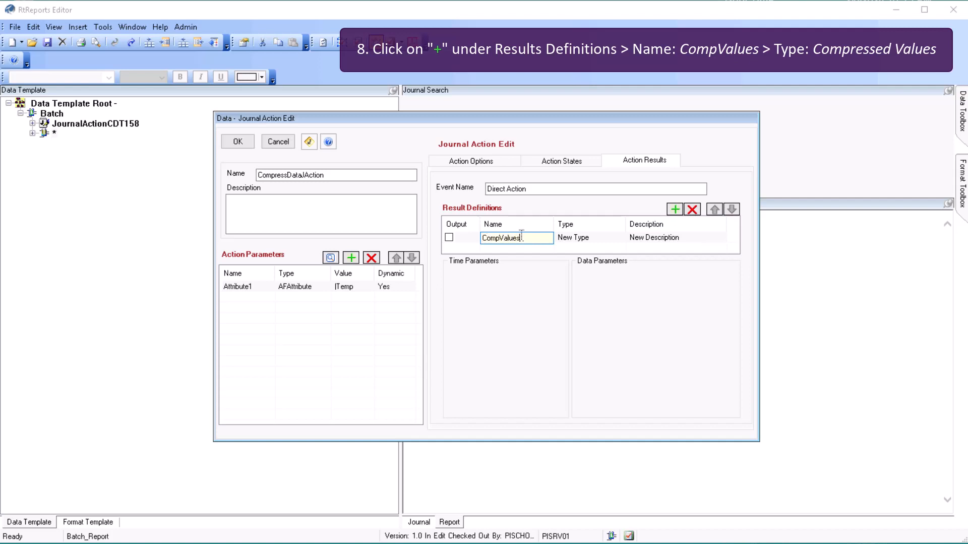
click(617, 239)
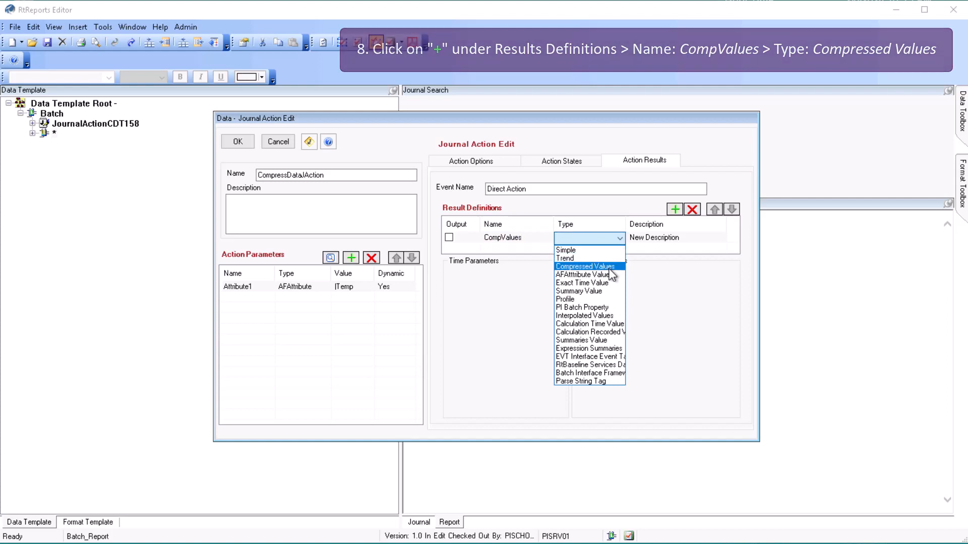
click(609, 270)
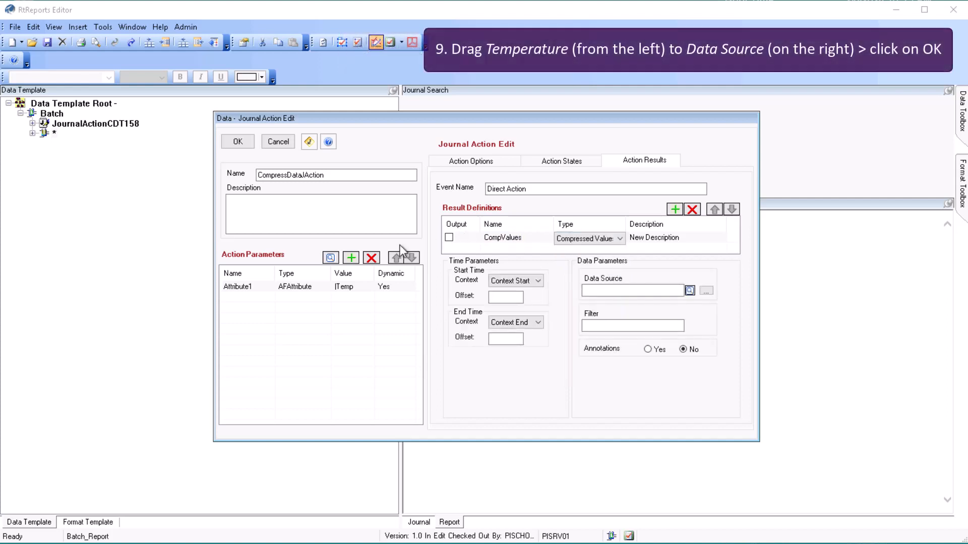
drag(311, 291, 605, 292)
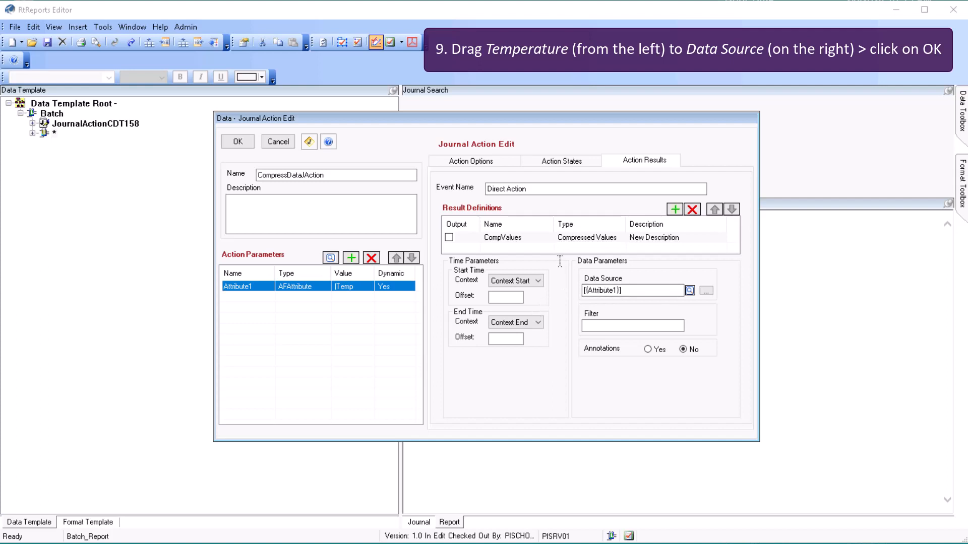
click(245, 144)
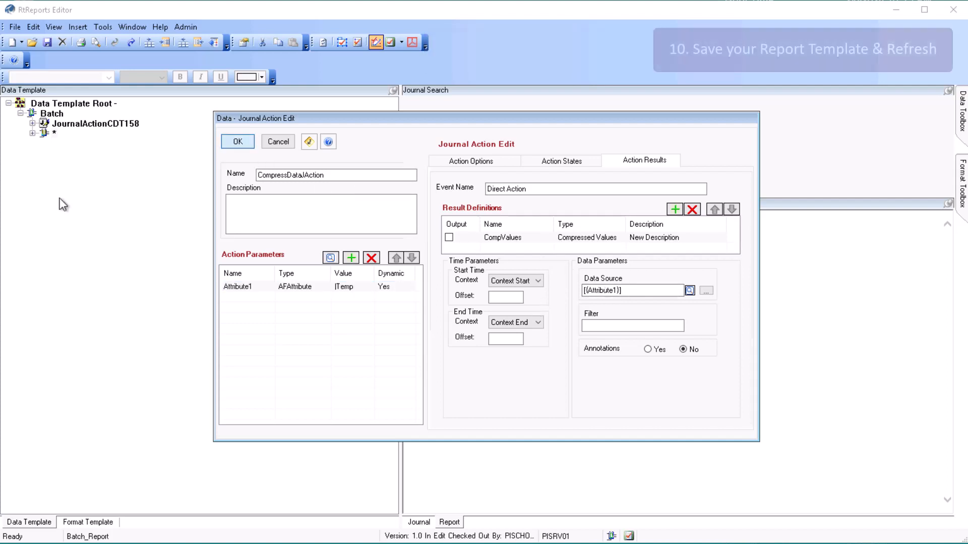
Save the report template and refresh the report
click(47, 44)
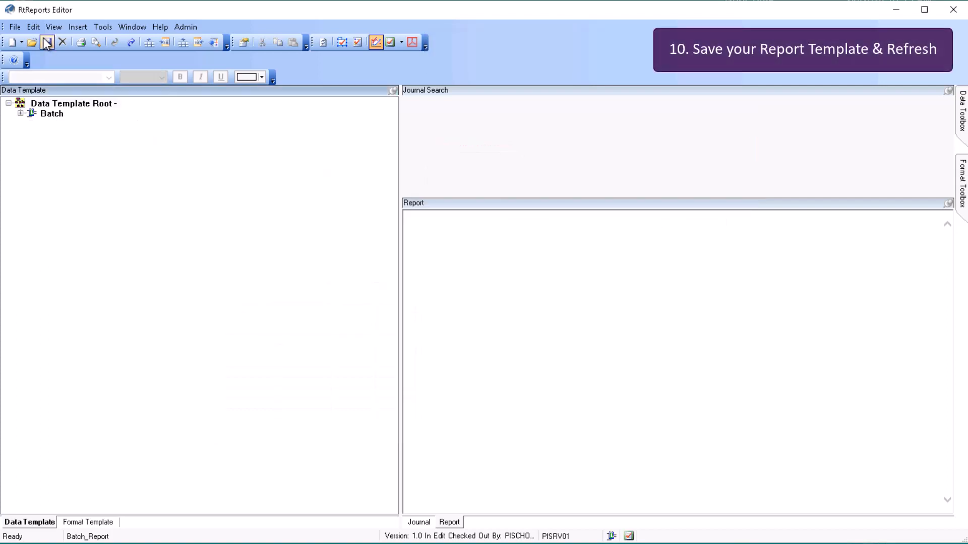
click(53, 28)
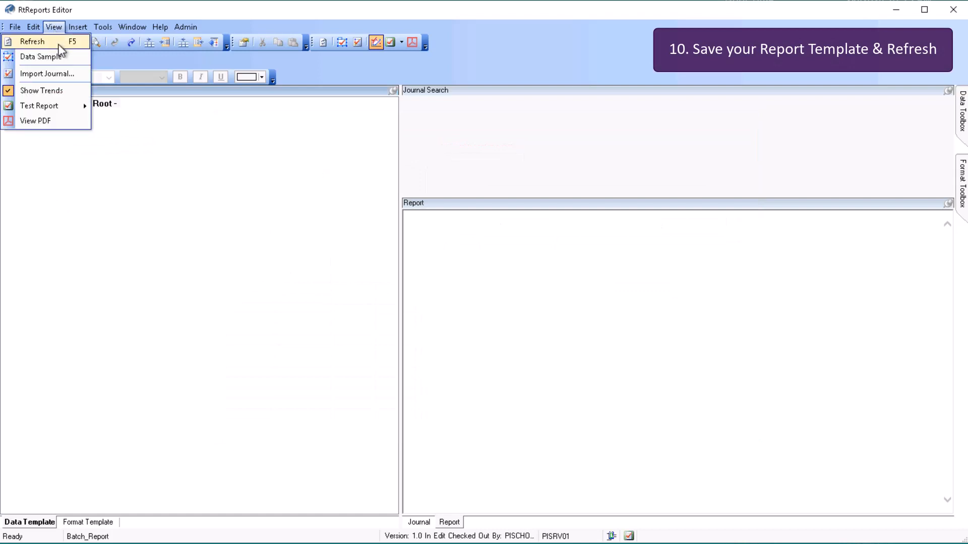
click(59, 43)
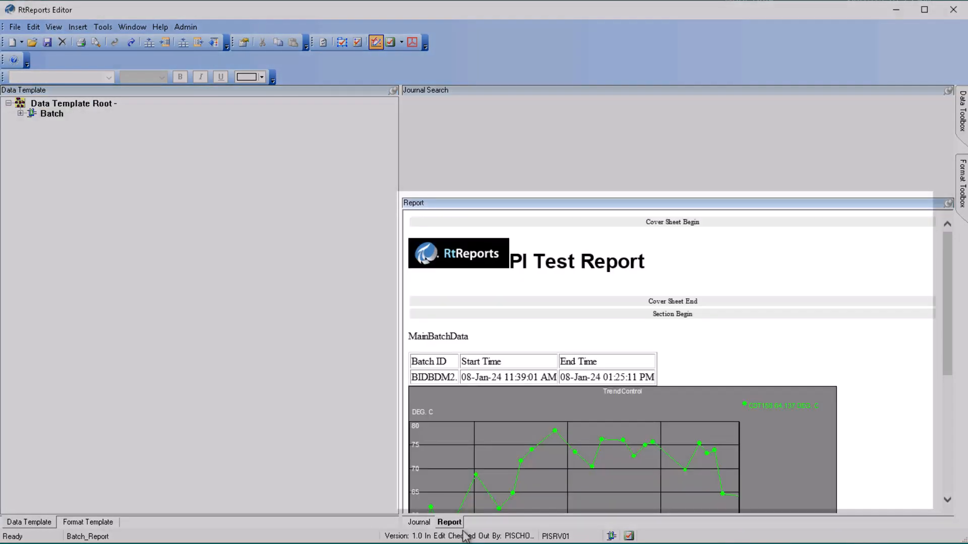
Examine the first unit batch's journal event in the batch journal, expanding the tree down to its details
click(418, 522)
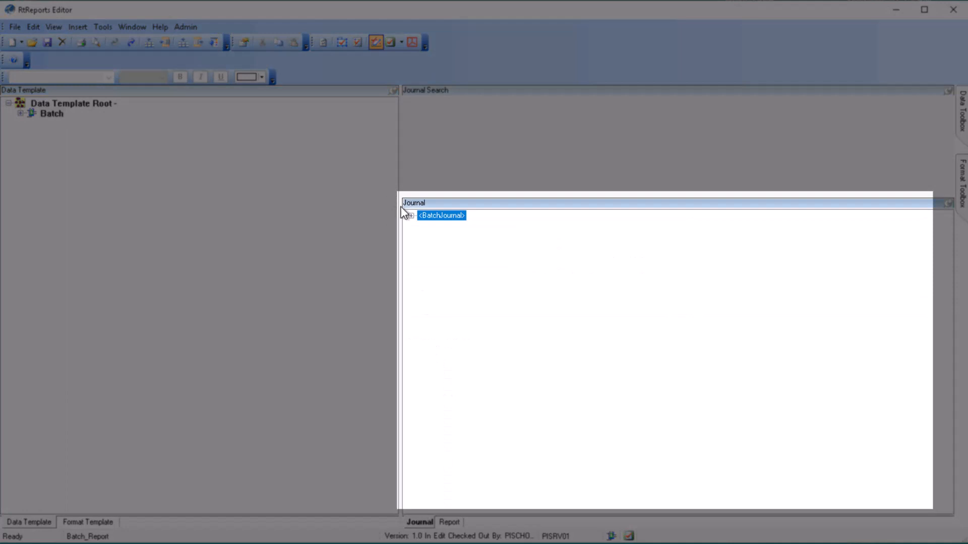
click(411, 216)
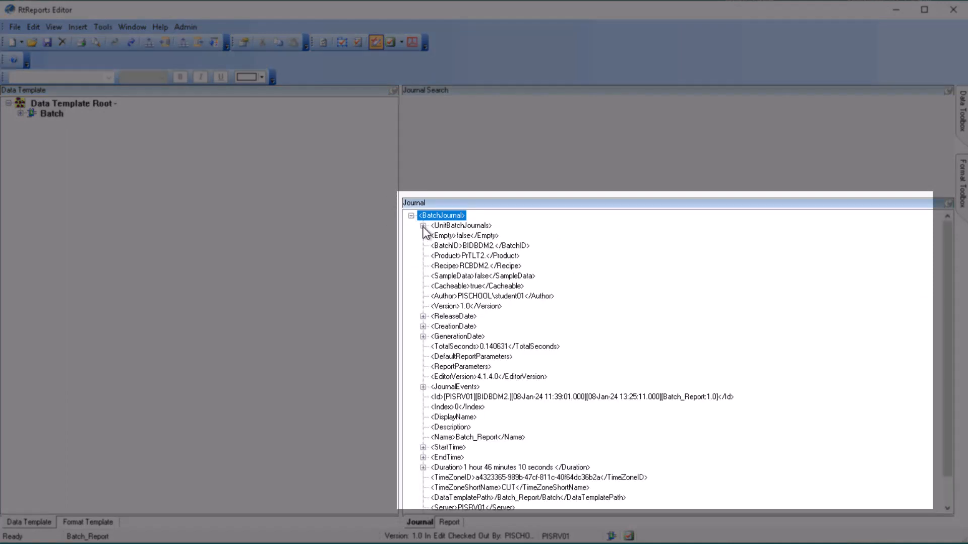
click(423, 226)
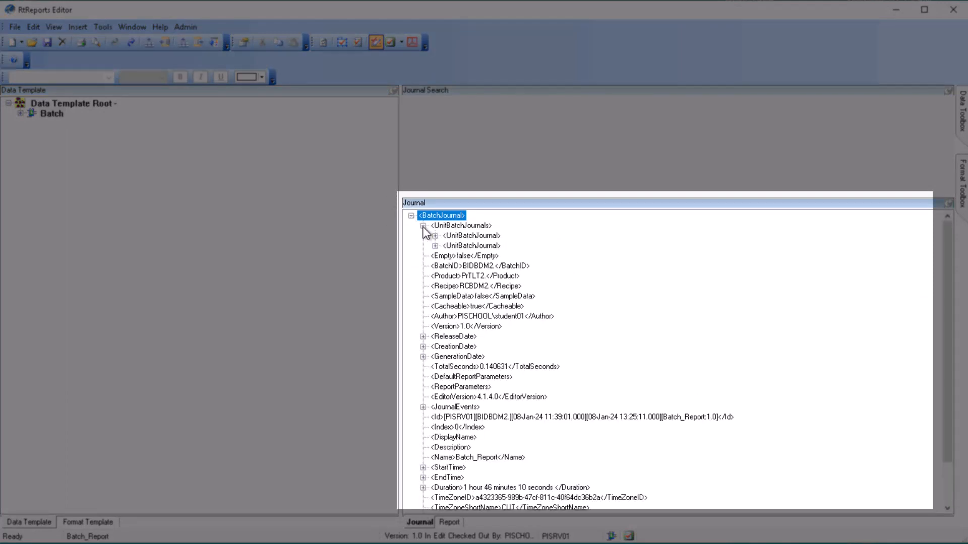
click(435, 235)
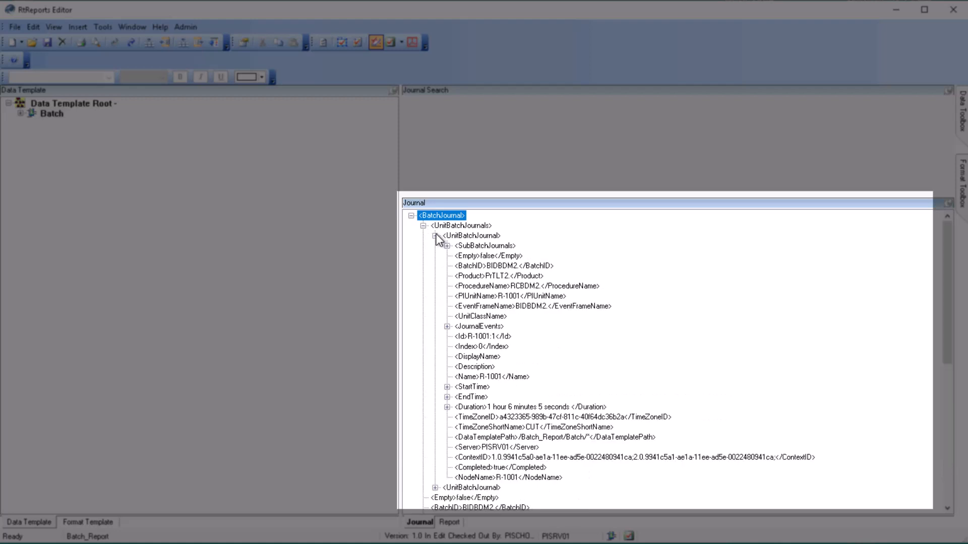
click(447, 327)
click(459, 337)
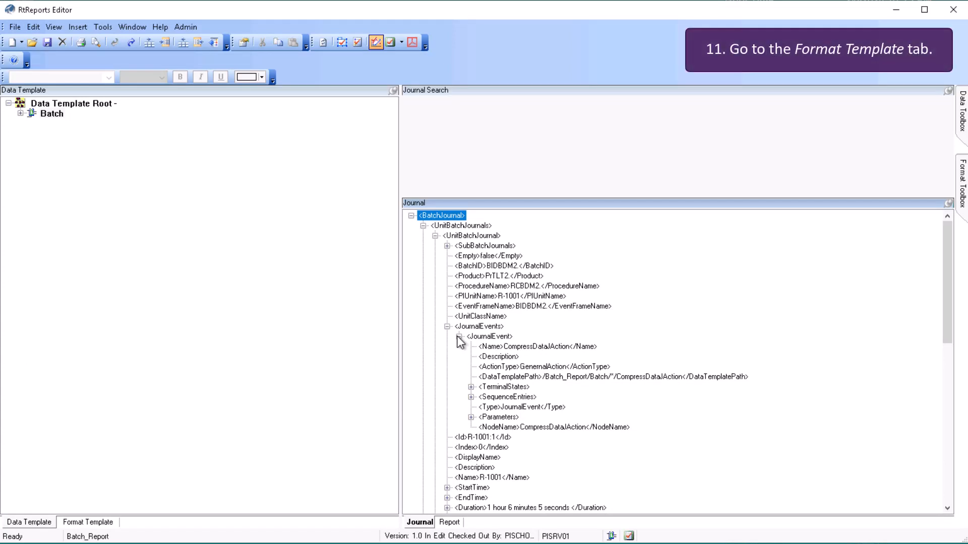
In the format template, cut the iterator BatchJournal/UnitBatchJournals/UnitBatchJournal from the Values row of UnitBatchTable under IterativeContent and accept the row edit
click(94, 526)
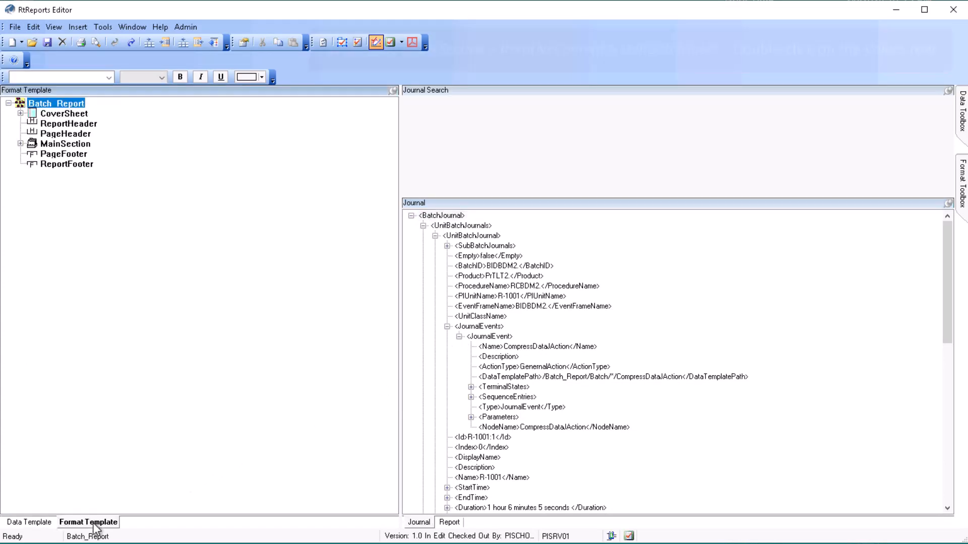
click(21, 146)
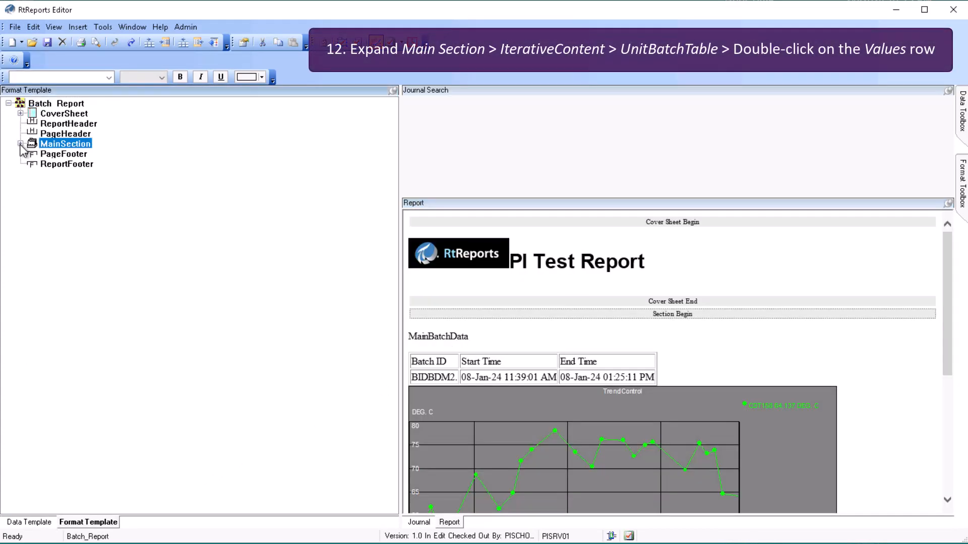
click(20, 145)
click(33, 174)
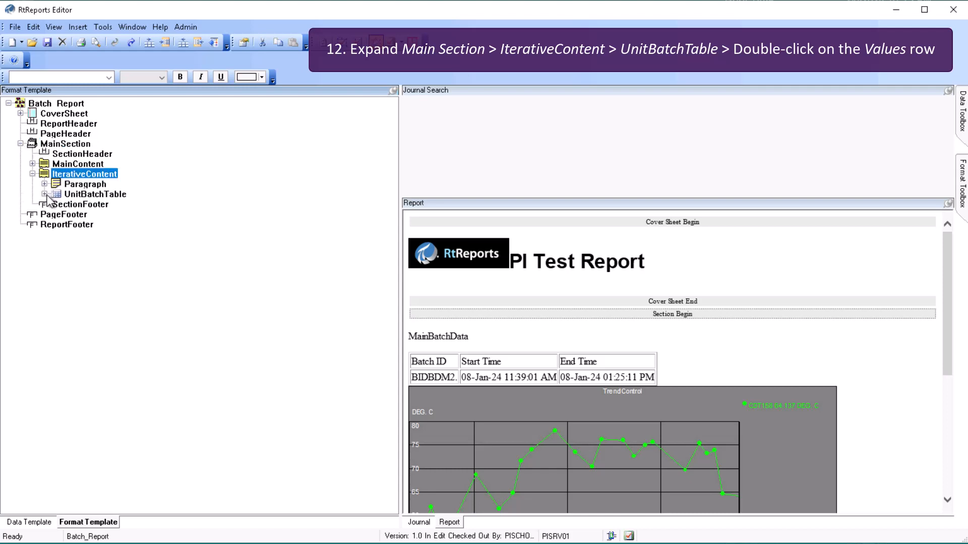
click(45, 195)
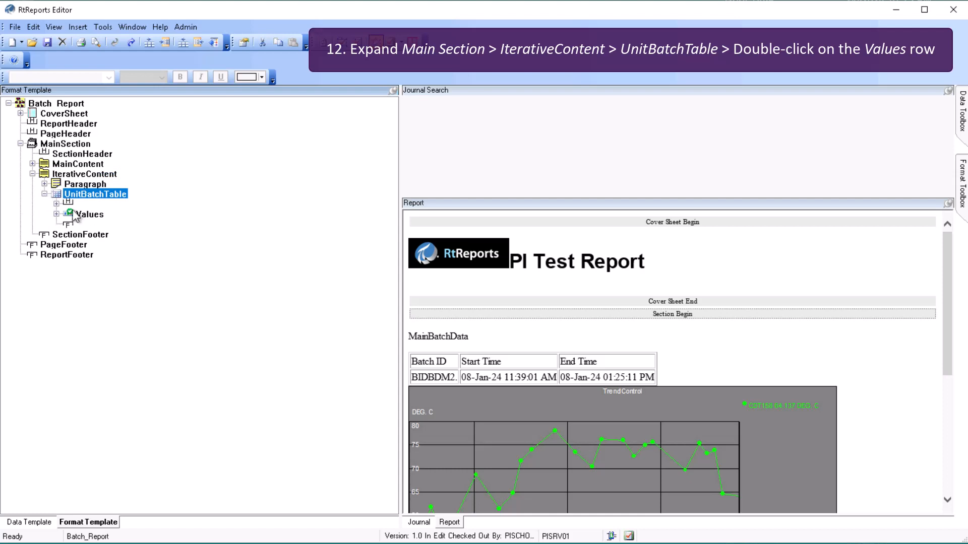
double_click(87, 214)
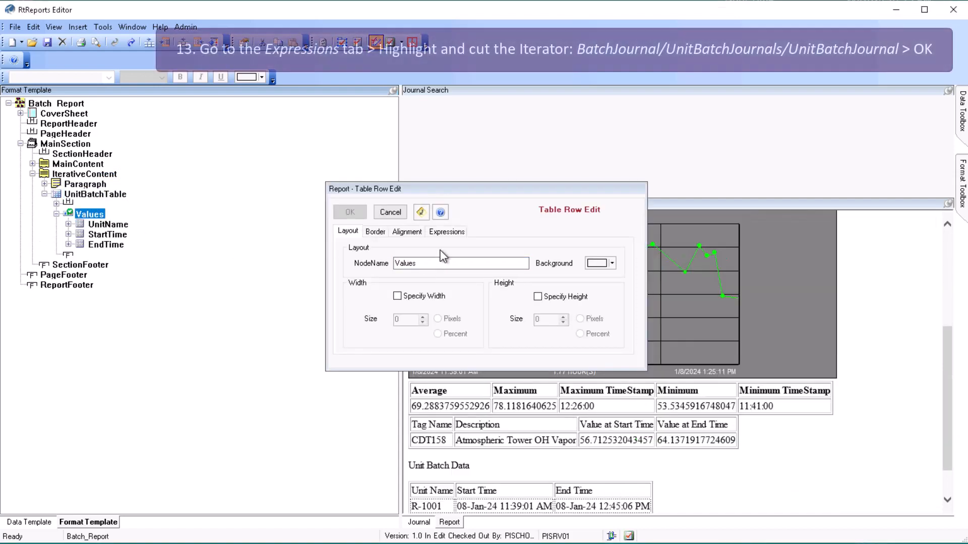
click(447, 232)
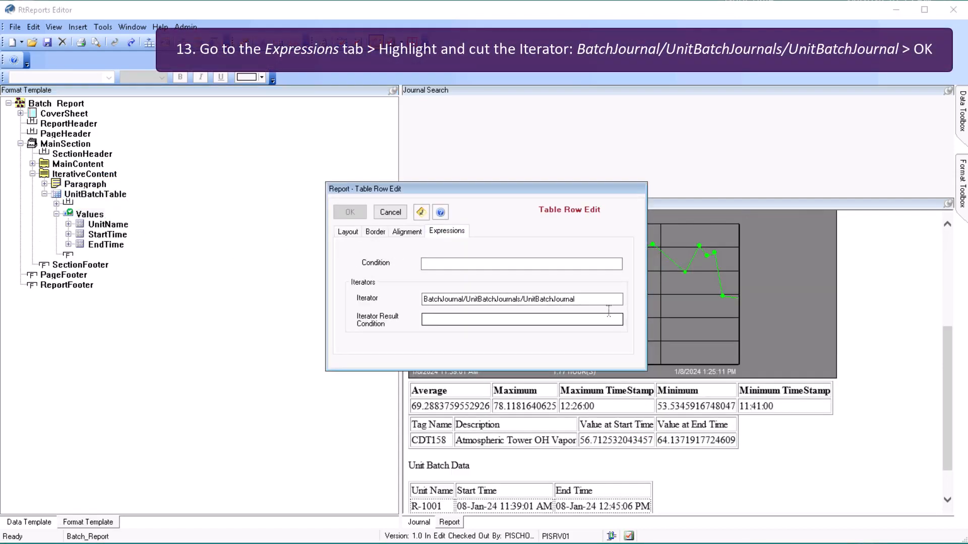
drag(593, 301, 335, 262)
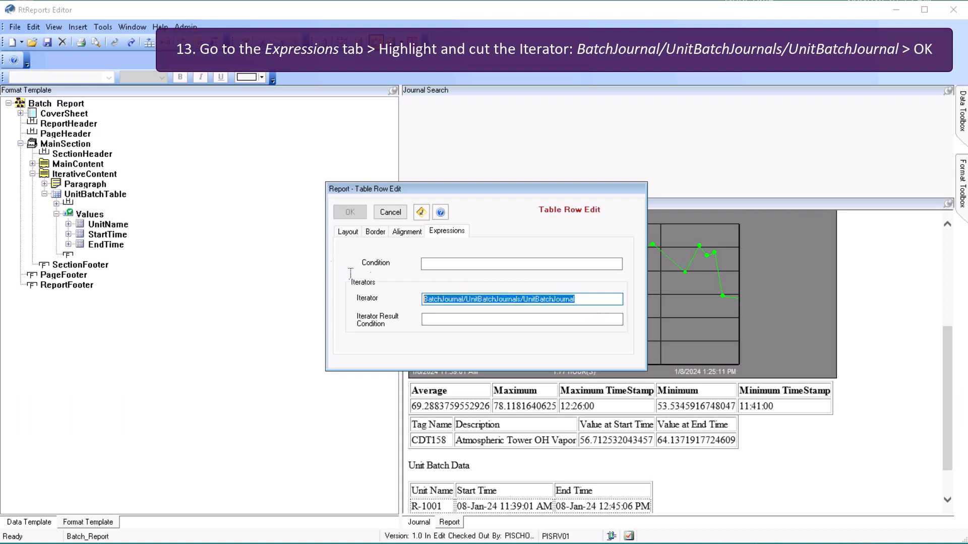
right_click(430, 299)
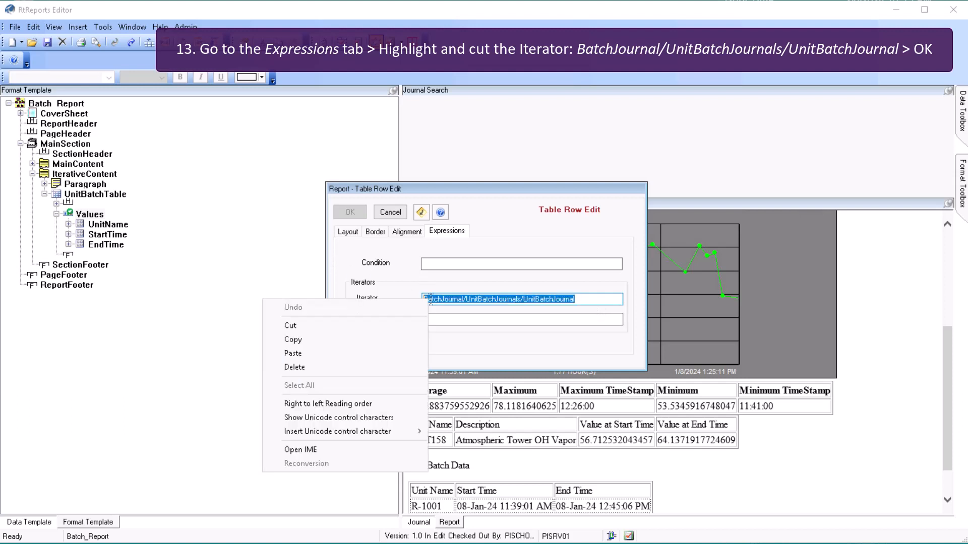
click(411, 325)
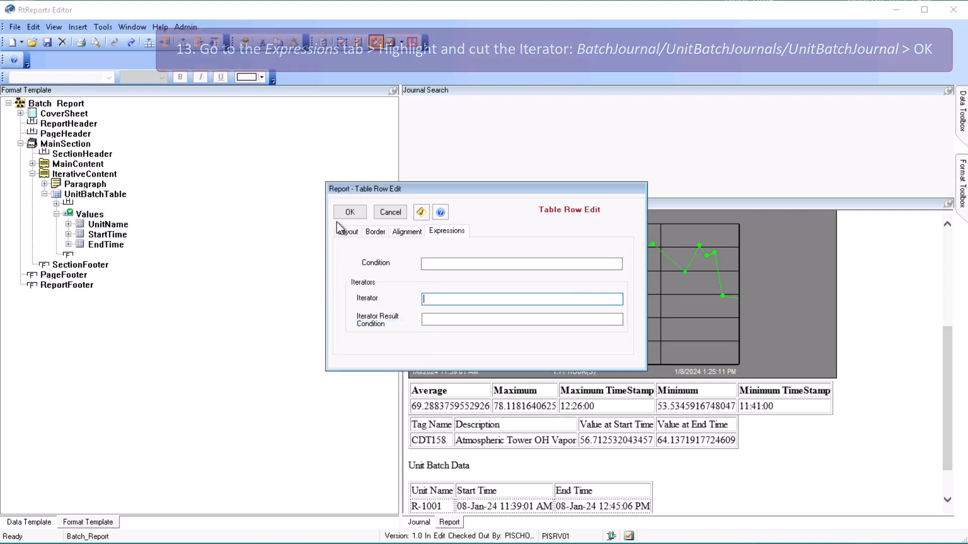
click(348, 212)
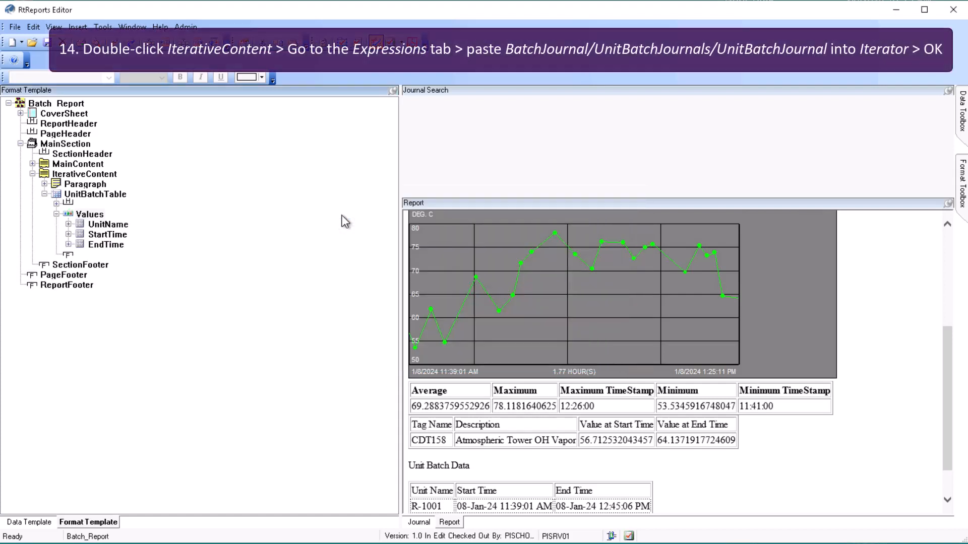
Paste BatchJournal/UnitBatchJournals/UnitBatchJournal as the iterator of the IterativeContent entry and accept the edit
double_click(97, 174)
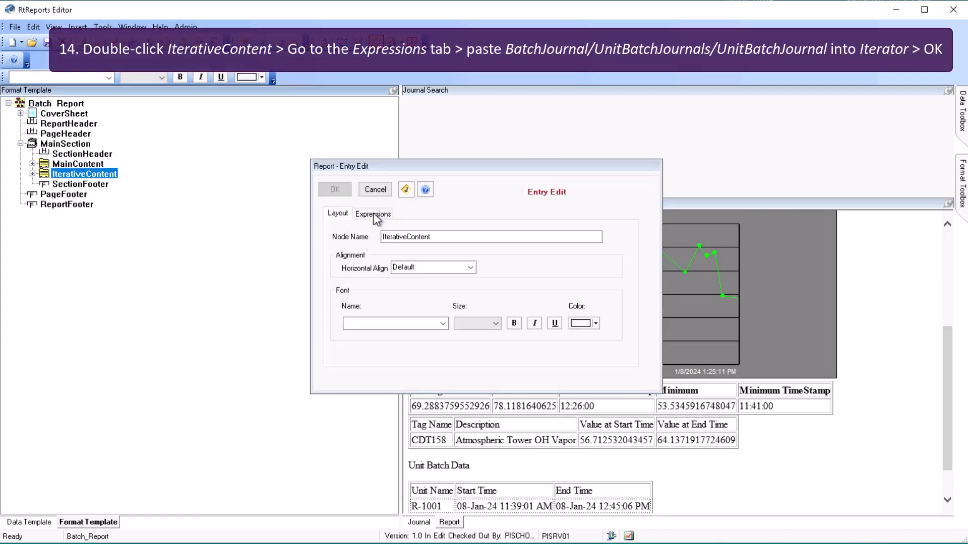
click(373, 214)
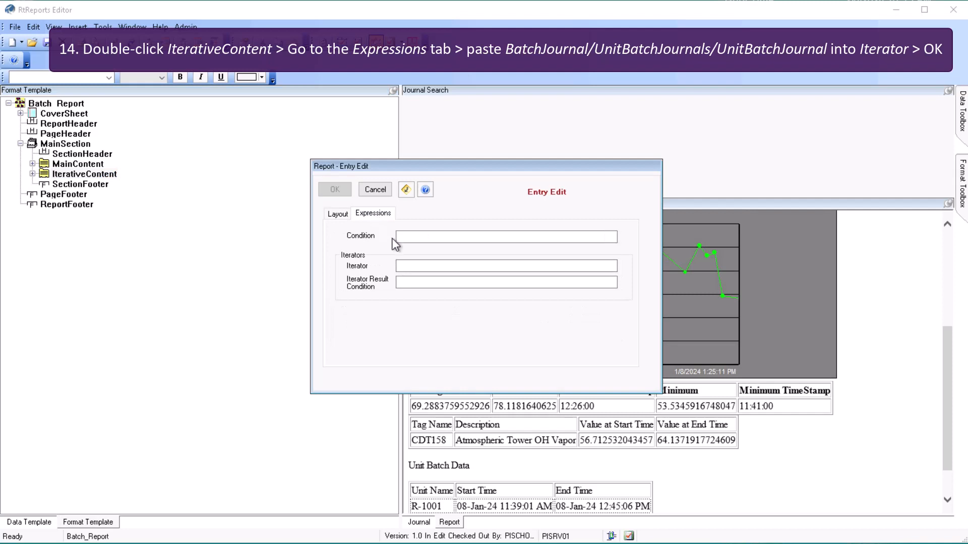
click(406, 266)
key(ctrl+v)
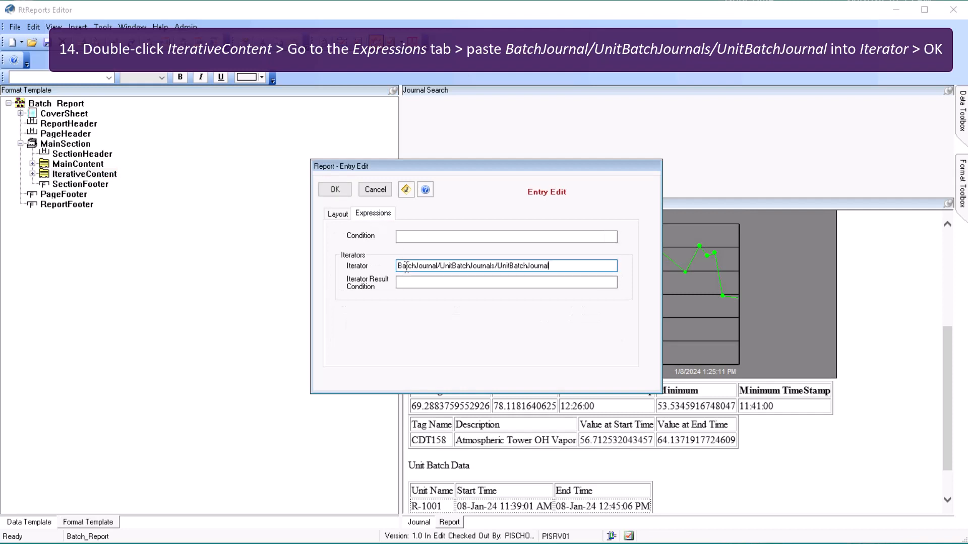
click(344, 191)
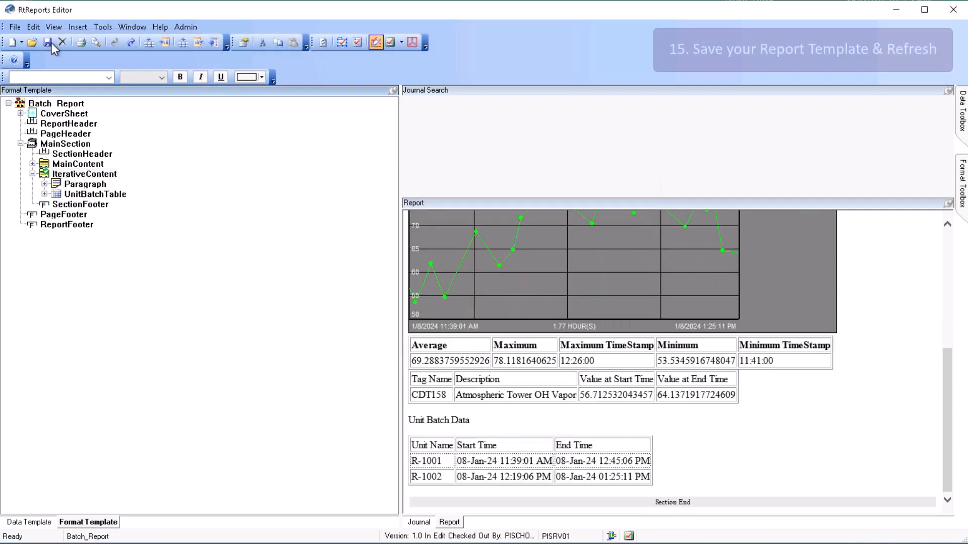
Save the report template, refresh the report and review the Unit Batch Data tables at its end
click(47, 43)
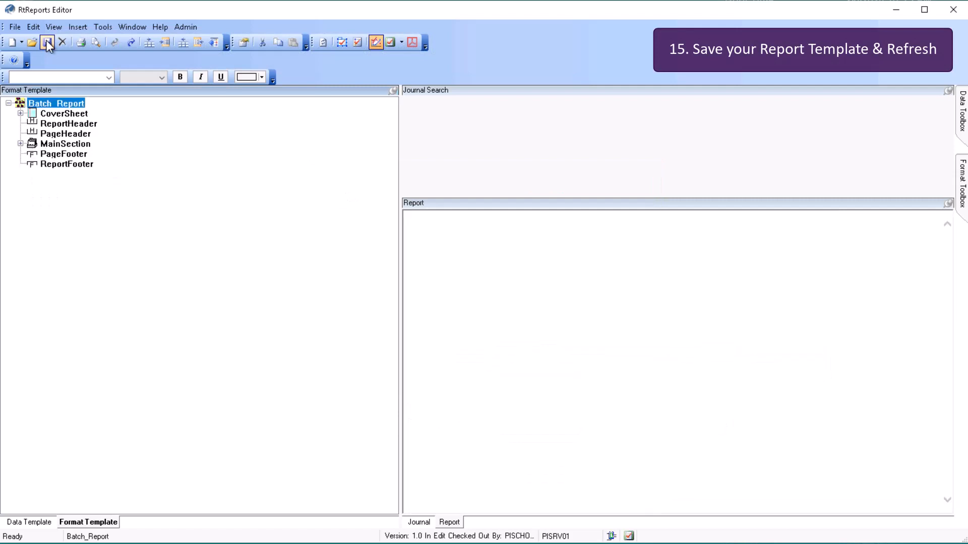
click(58, 29)
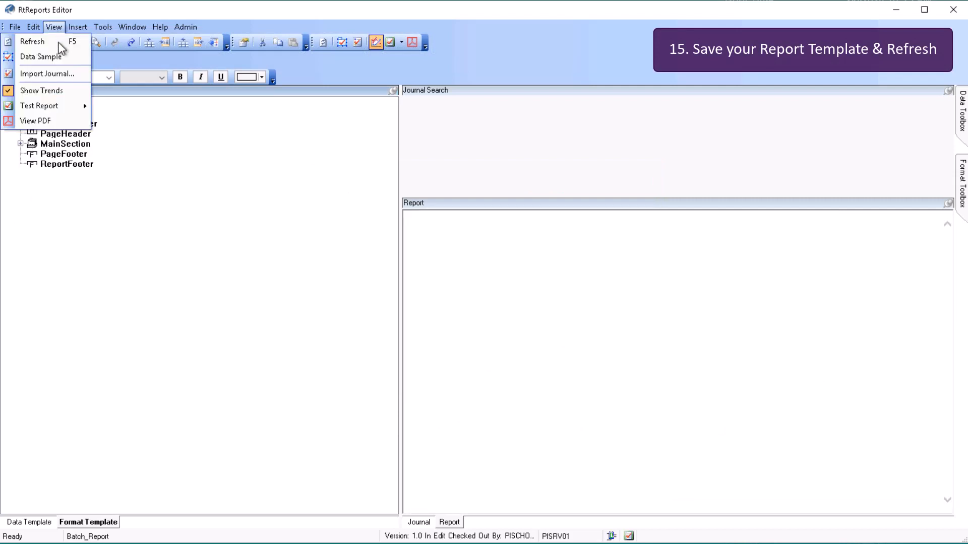
click(59, 43)
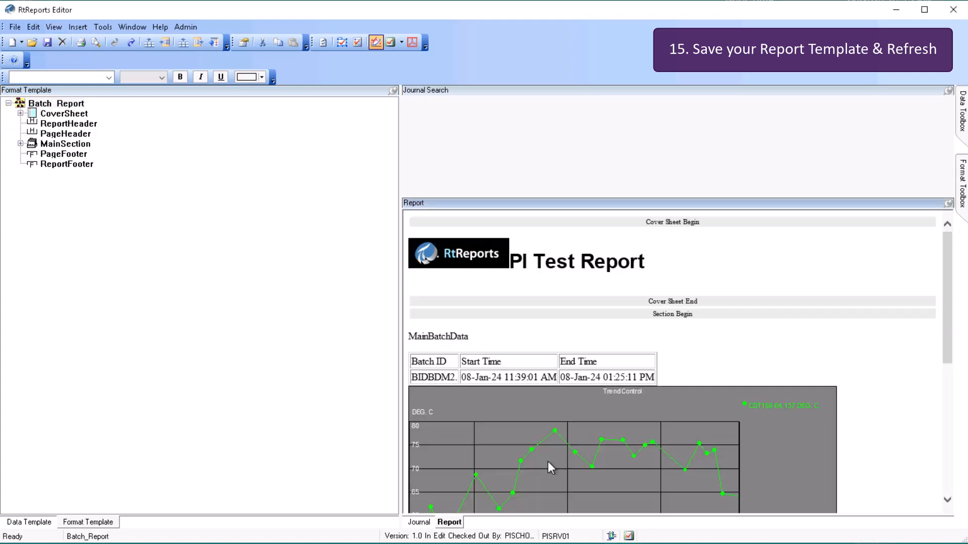
scroll(549, 463, down, 10)
scroll(551, 466, down, 1)
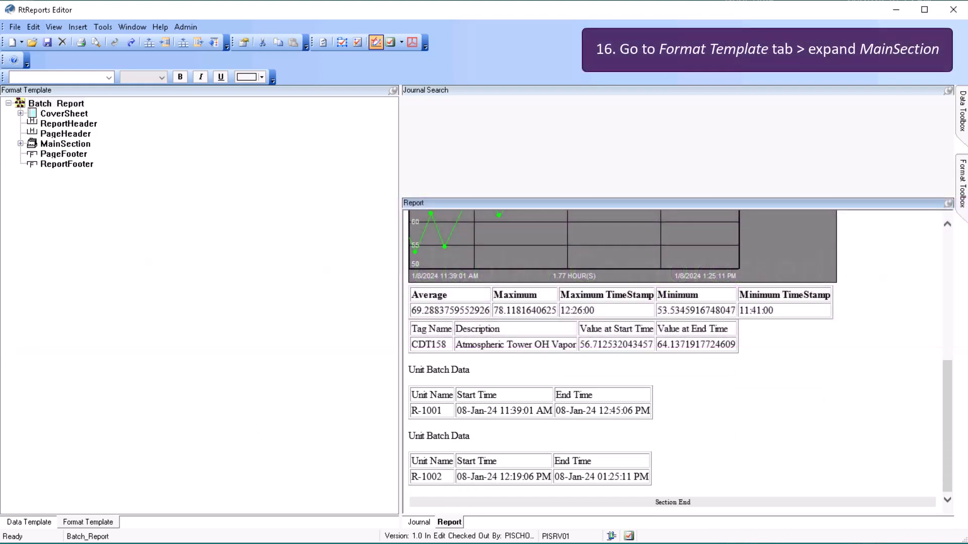
Insert a table named CompValuesTable with 1 row and 2 columns into IterativeContent under MainSection
click(21, 145)
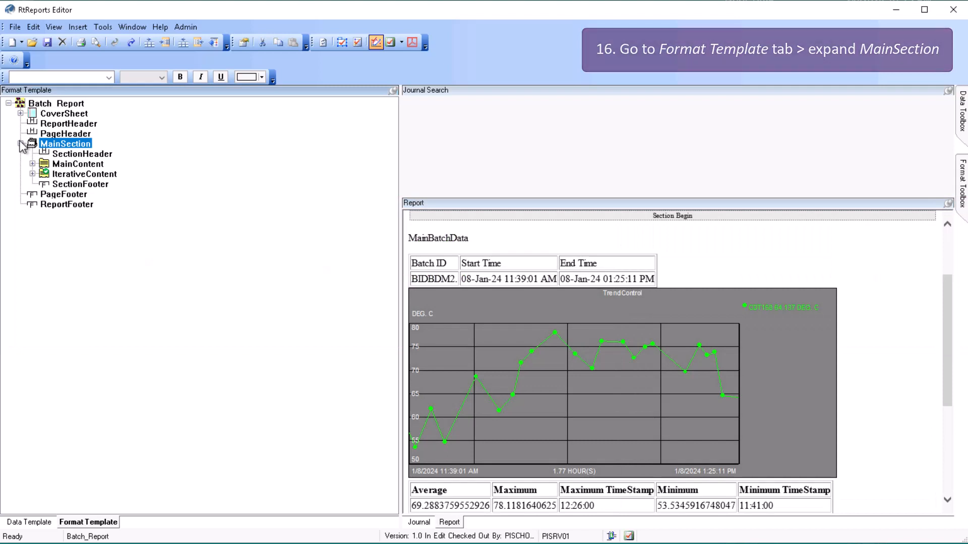
right_click(71, 177)
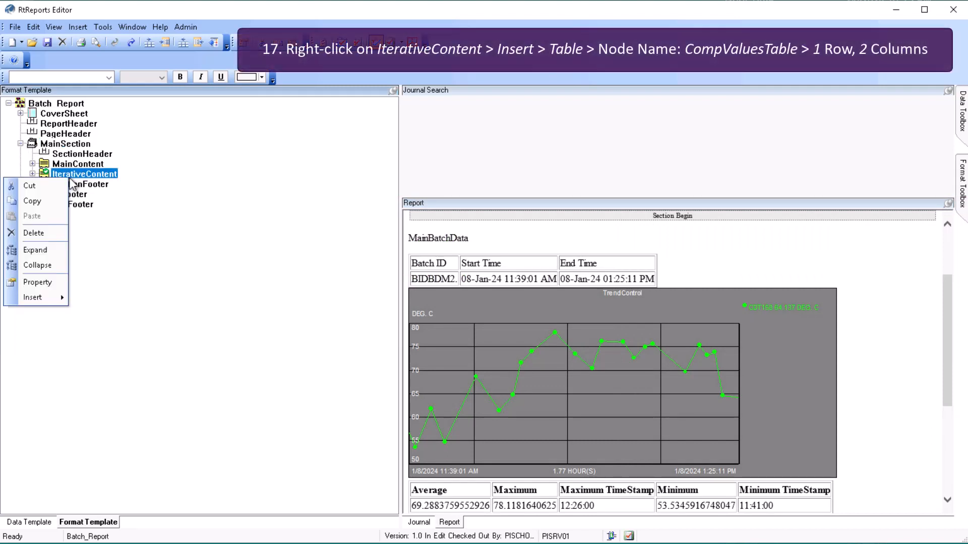
mouse_move(64, 302)
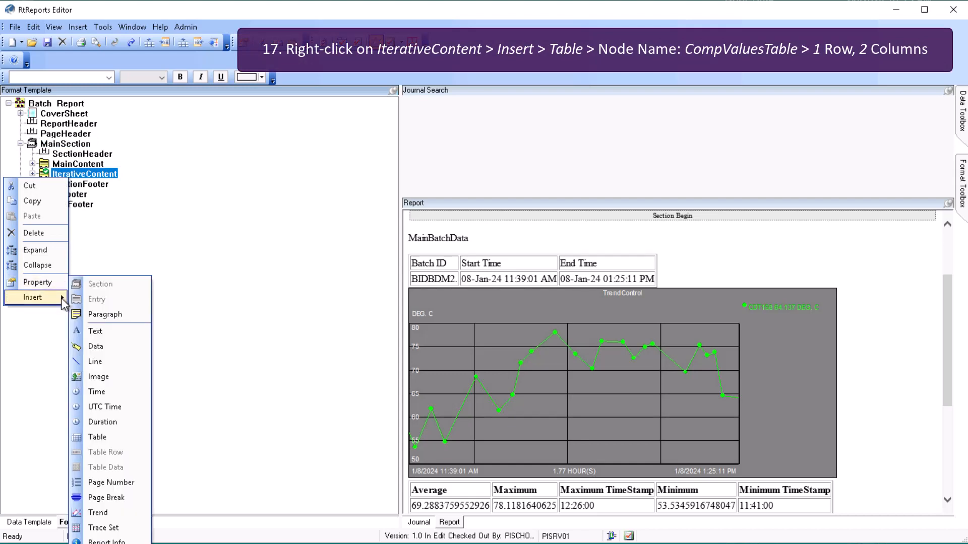
click(112, 438)
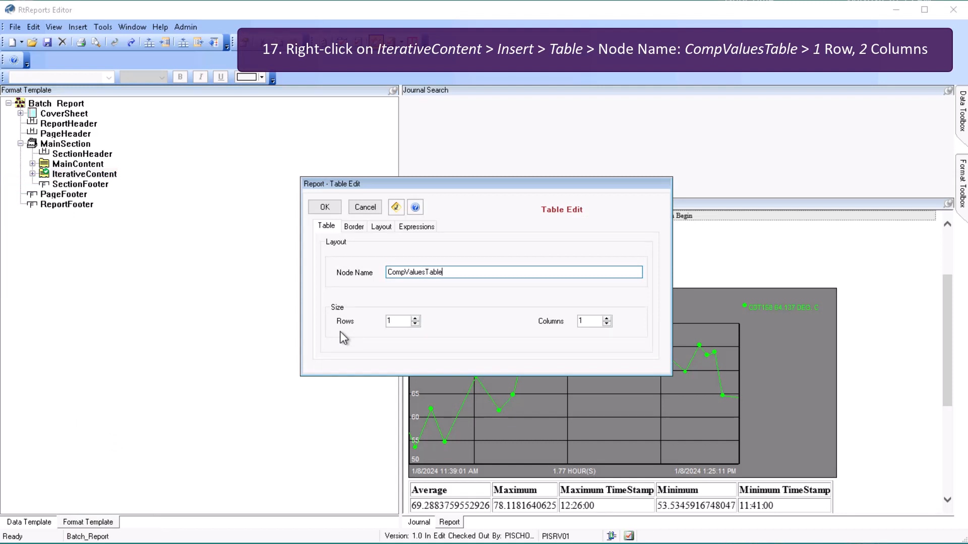
click(607, 318)
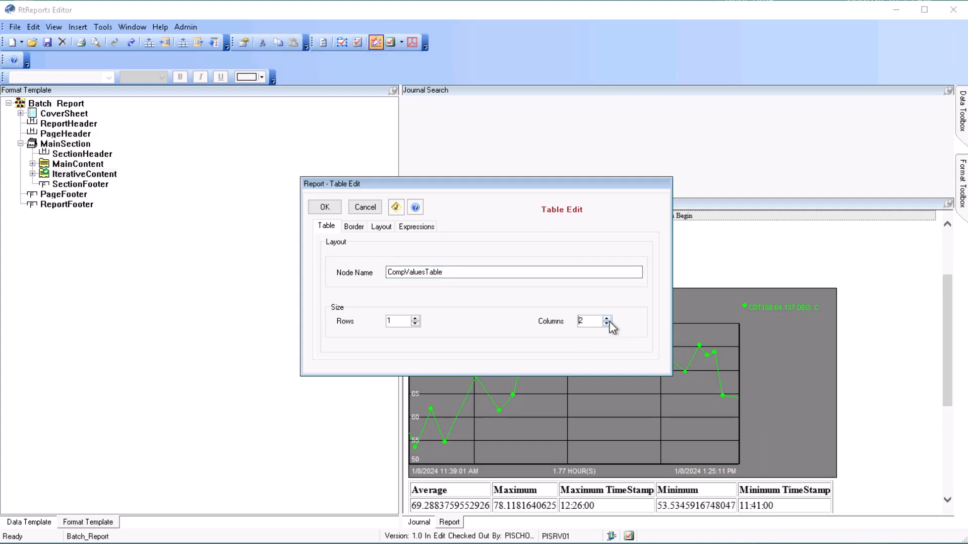
Give the new table the frame option Border with a border width of 1, and accept the table
click(353, 226)
click(444, 274)
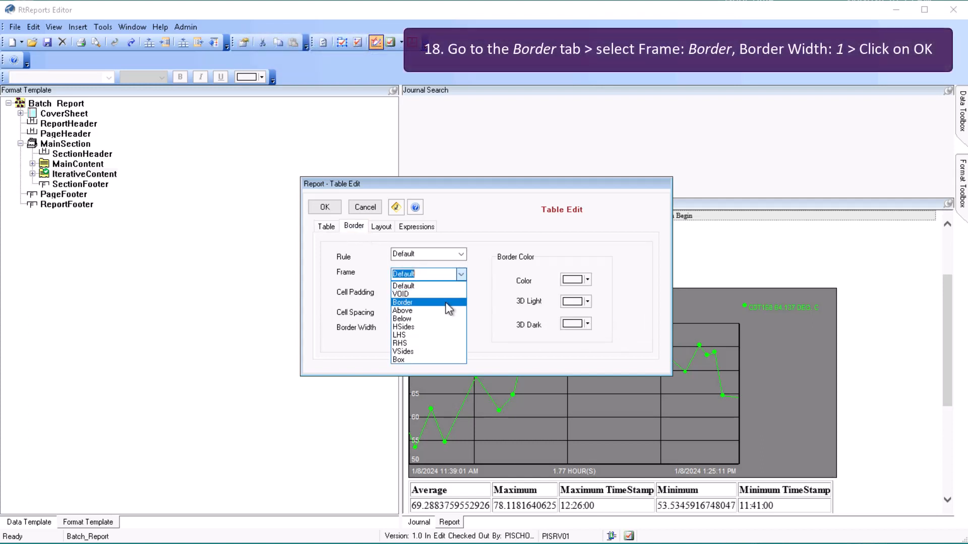
click(446, 303)
click(424, 326)
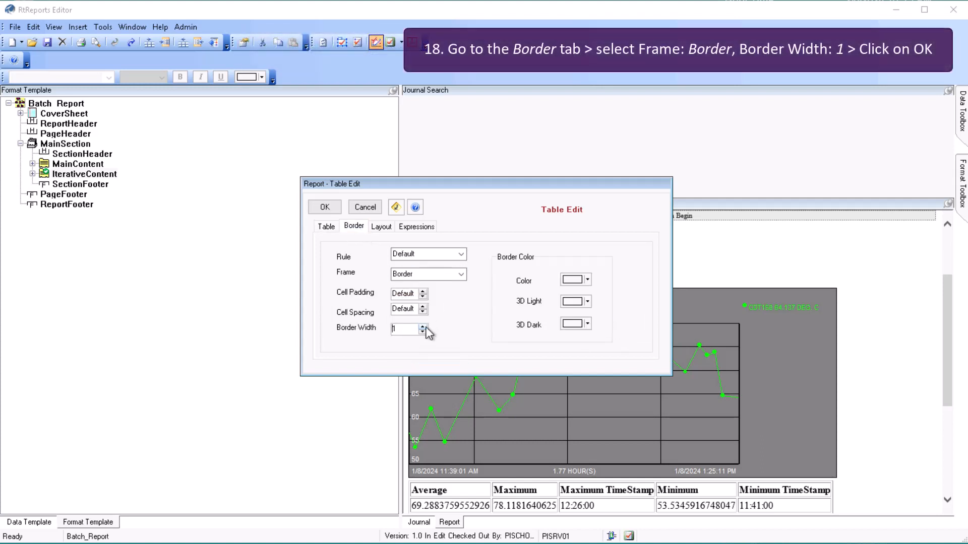
click(325, 207)
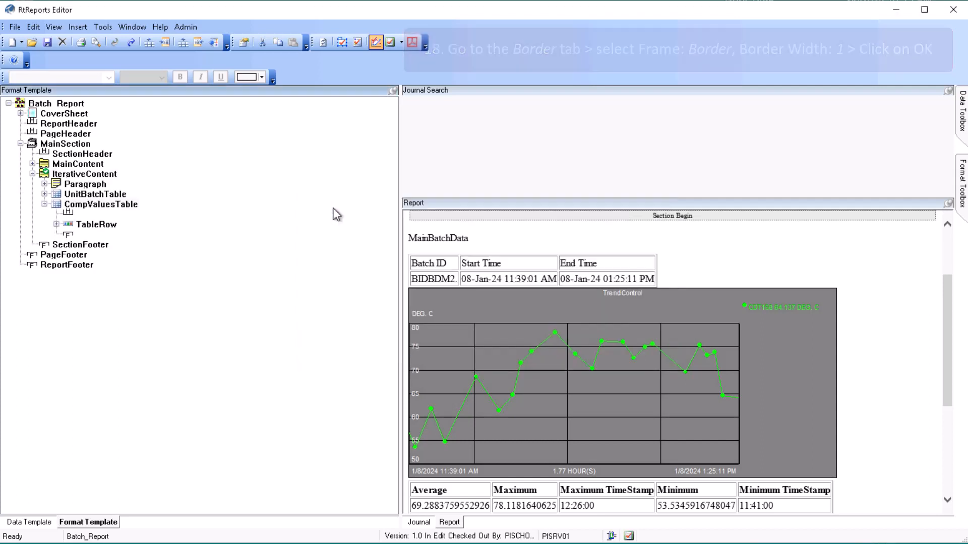
Rename the table row of CompValuesTable as Values
double_click(86, 225)
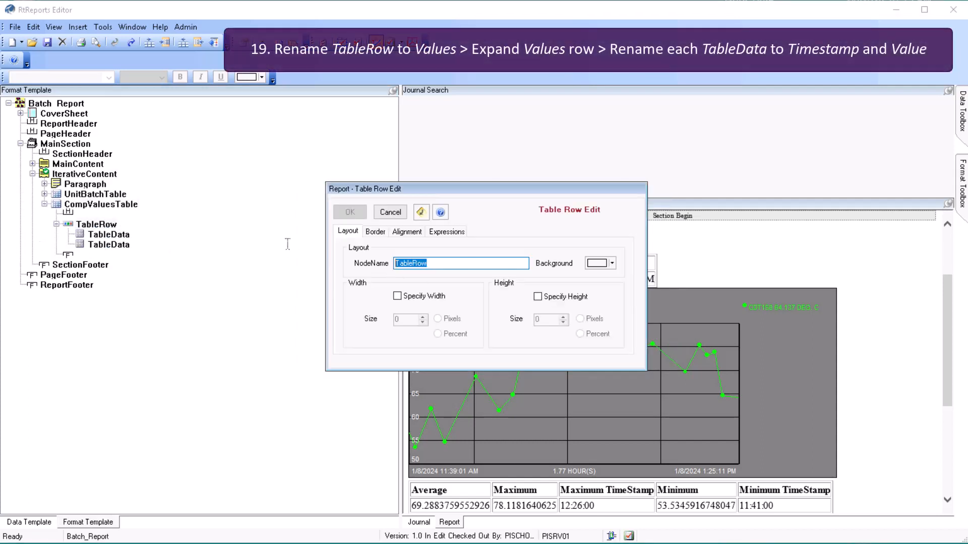
text(Va)
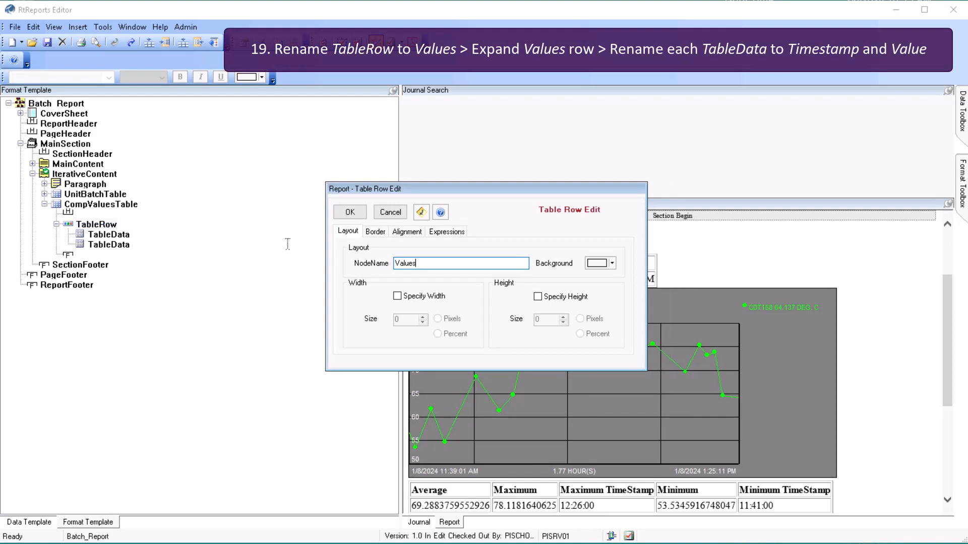
text(lues)
click(363, 212)
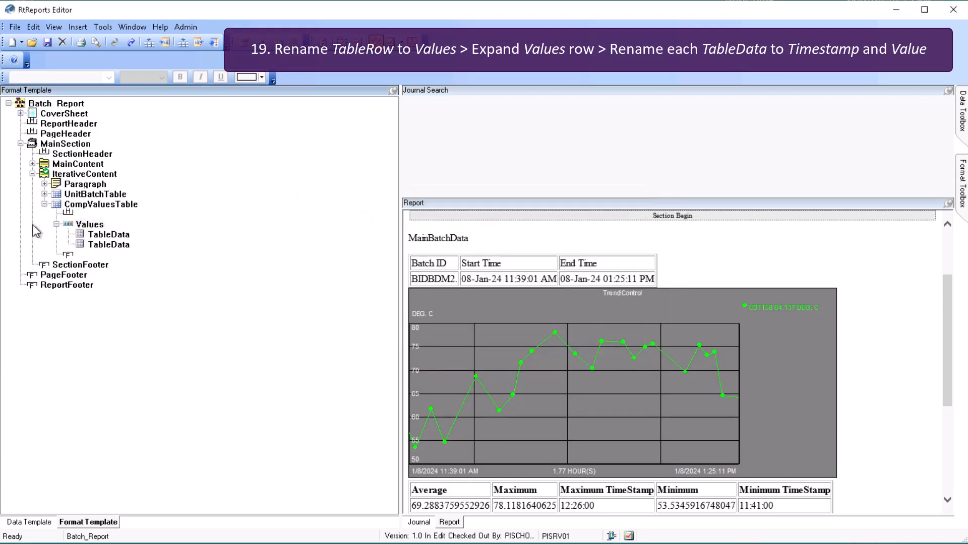
Rename the two table data cells of the CompValuesTable row as Timestamp and Value, in that order
double_click(118, 234)
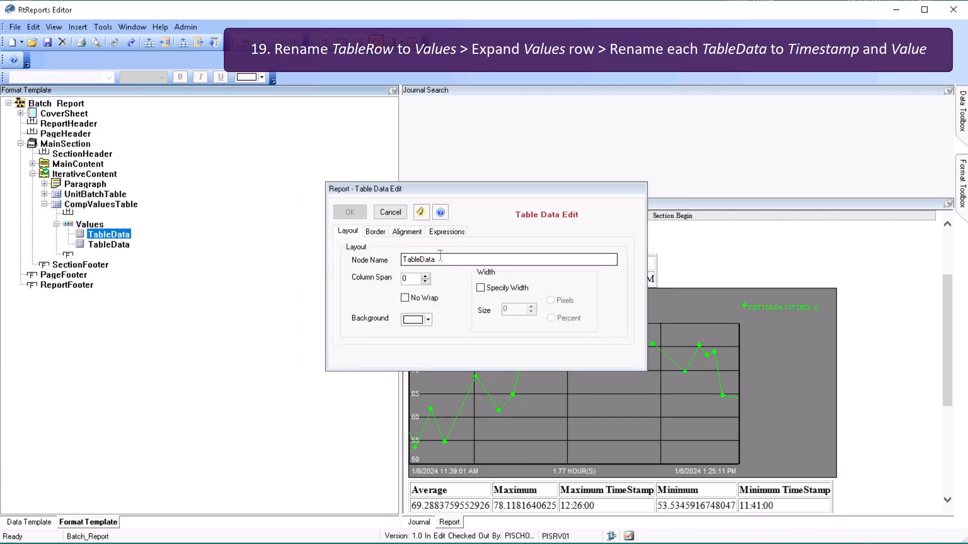
text(Timestamp)
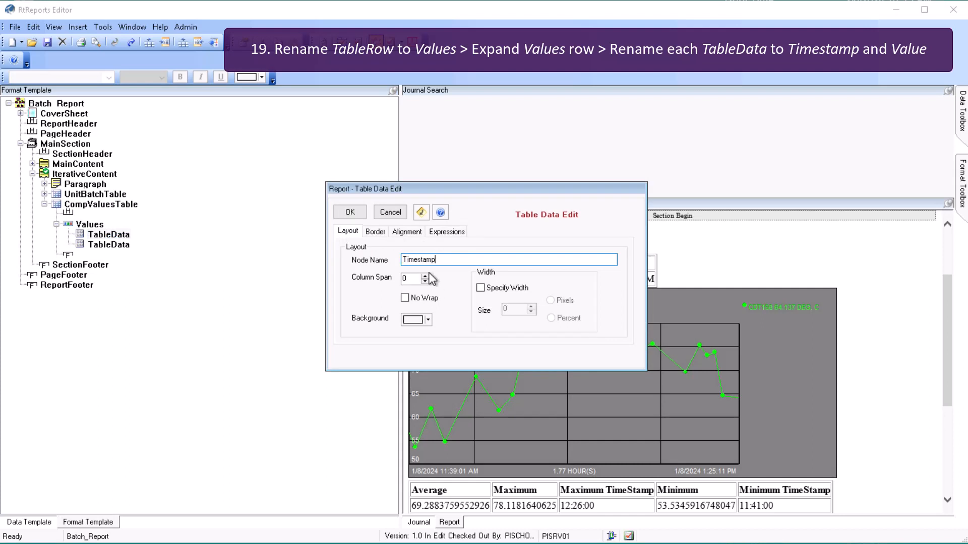
click(349, 211)
double_click(108, 245)
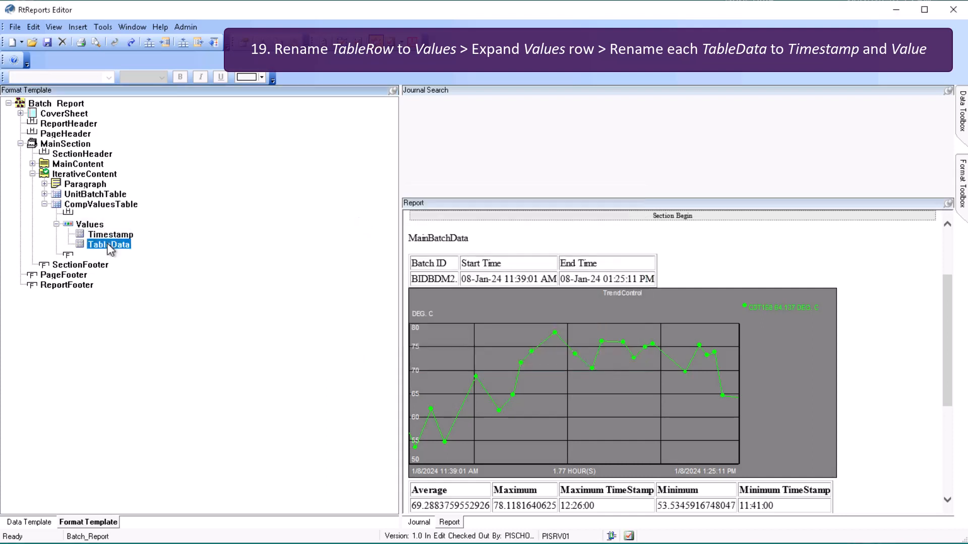
text(Value)
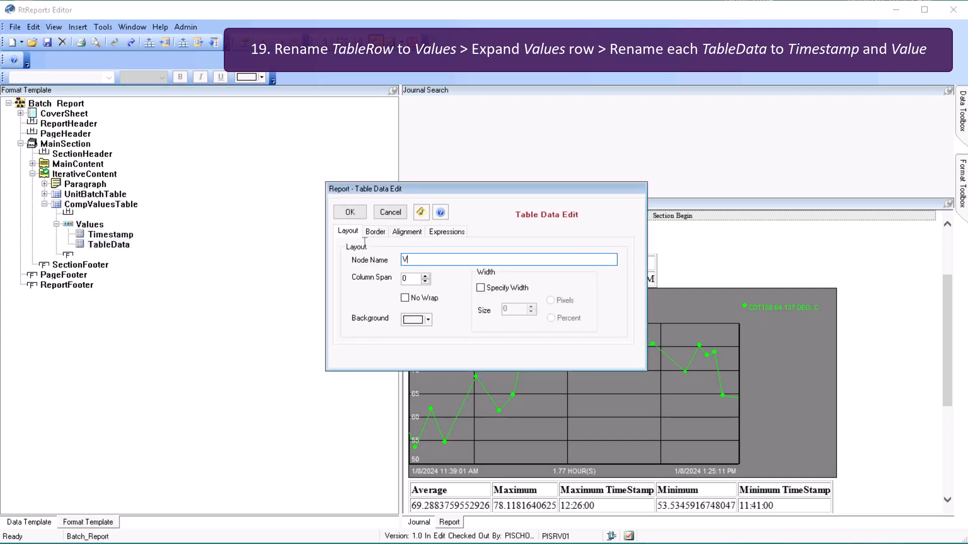
click(346, 216)
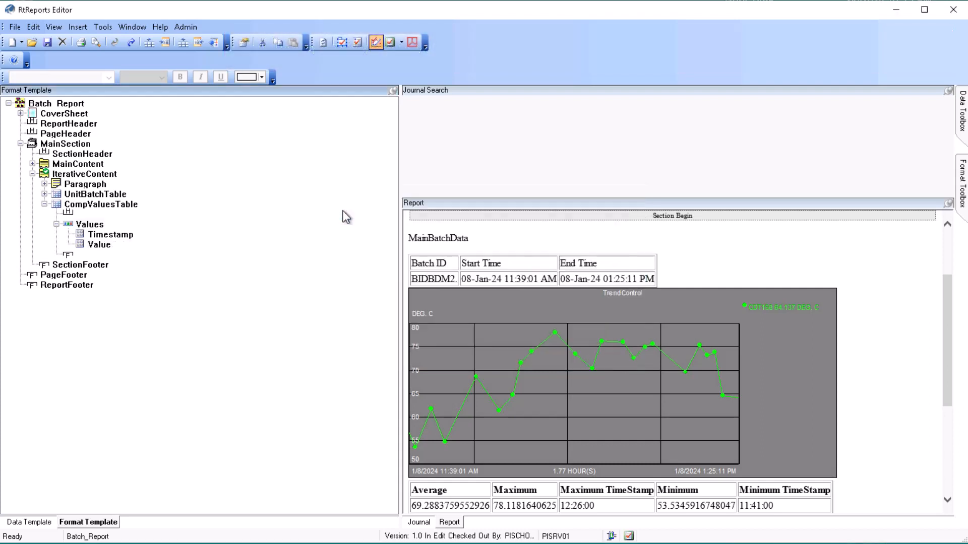
Copy the Values row of CompValuesTable and paste it into the table's header
click(95, 228)
right_click(98, 230)
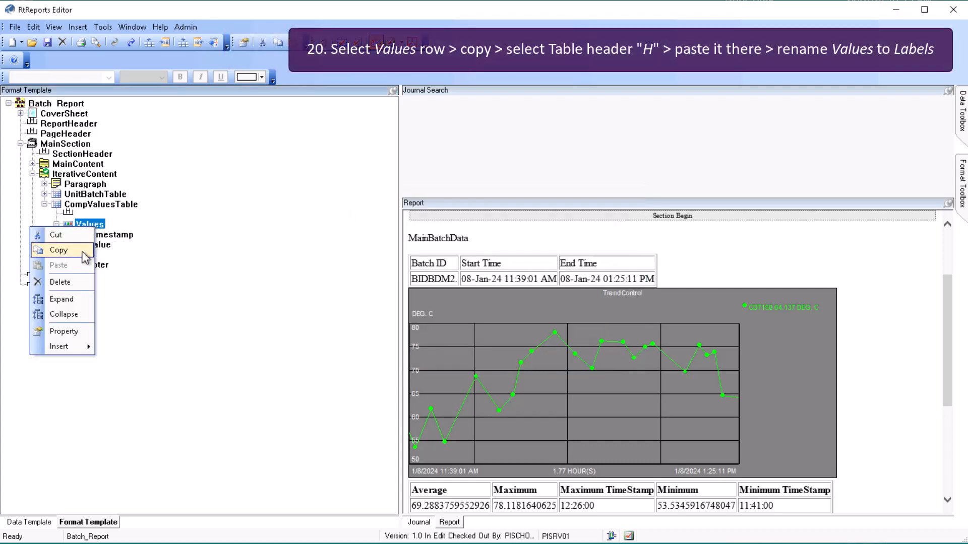
click(57, 250)
click(68, 211)
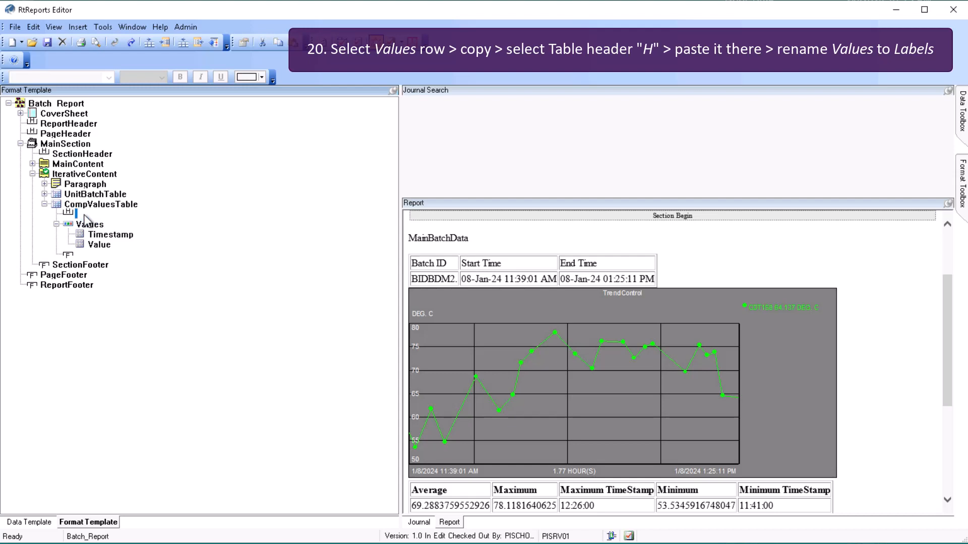
right_click(68, 212)
click(63, 258)
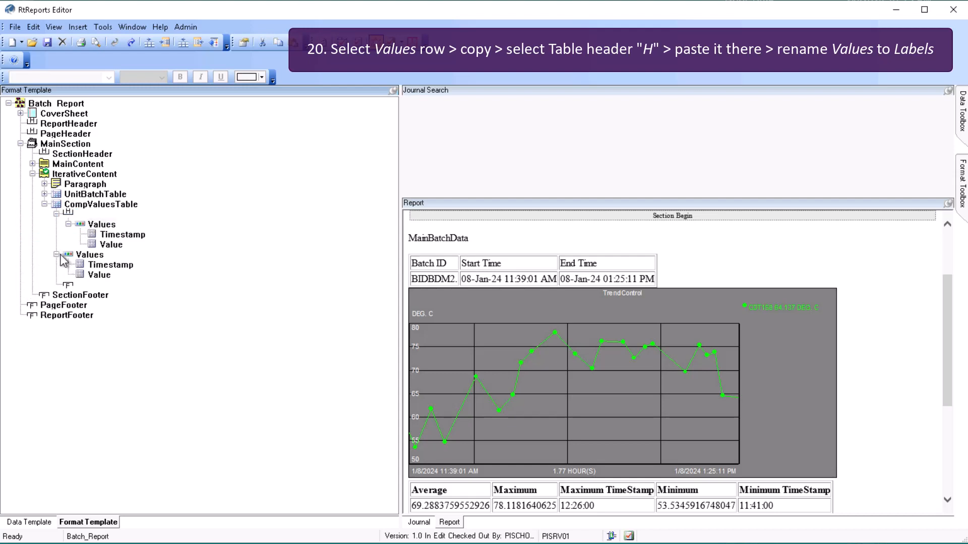
Rename the row in the header of CompValuesTable as Labels
double_click(101, 224)
text(L)
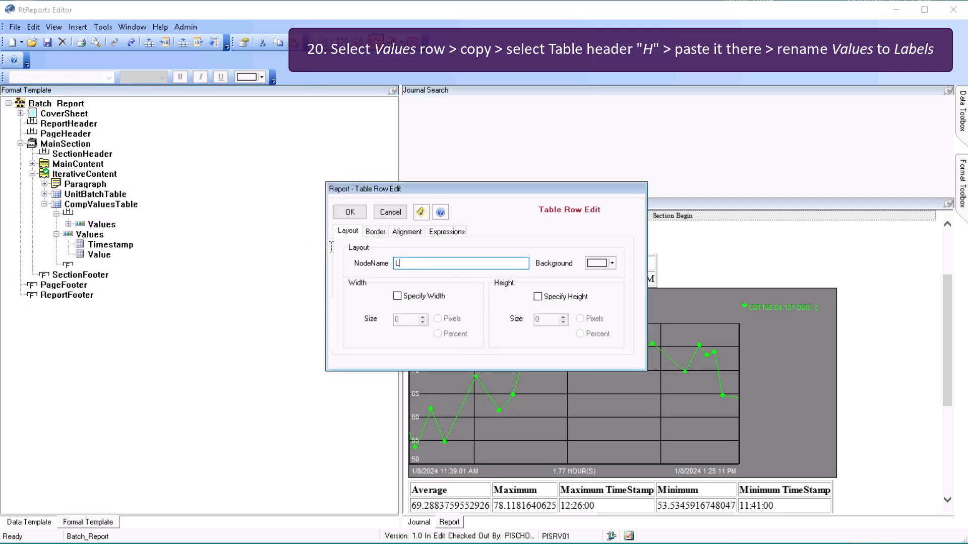
text(abels)
click(359, 216)
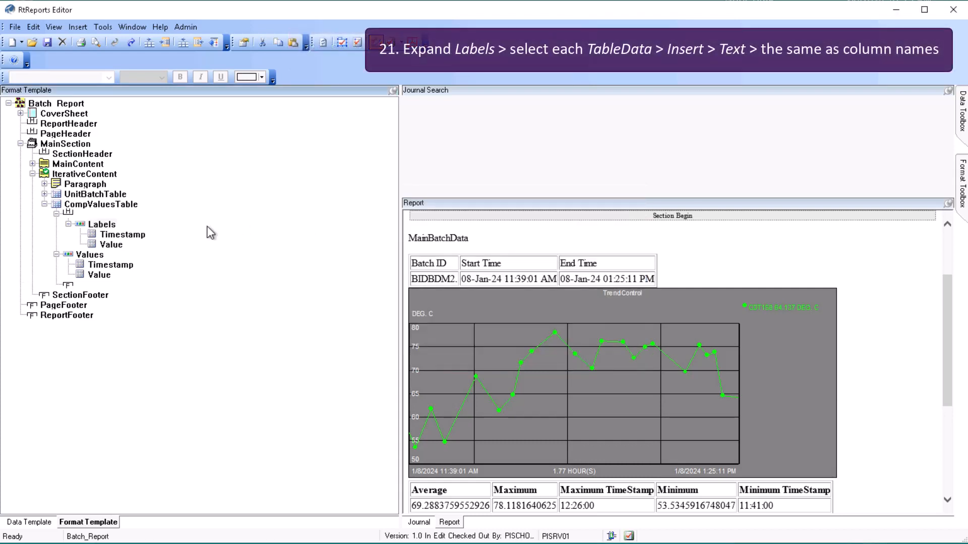
Insert the text "Timestamp" into the Timestamp cell of the Labels row
right_click(141, 240)
mouse_move(123, 359)
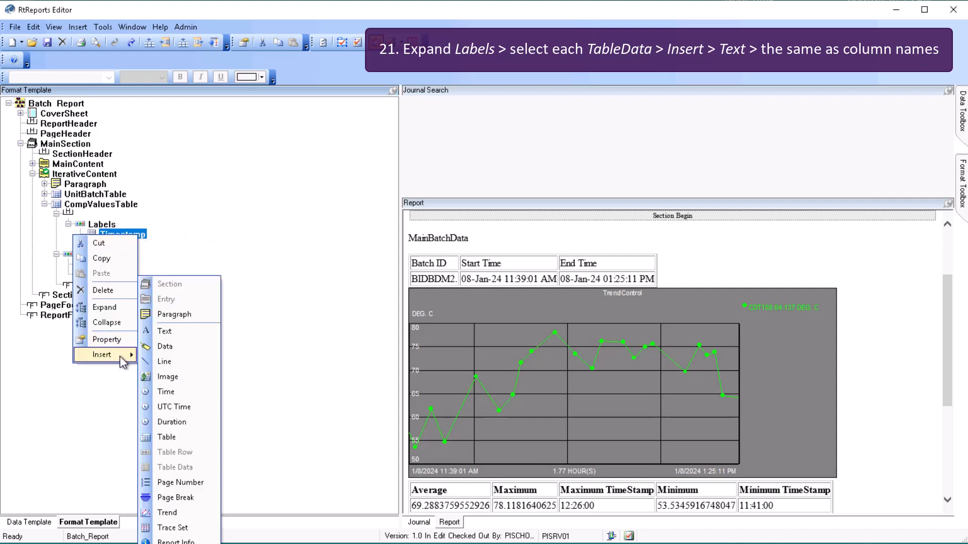
click(186, 333)
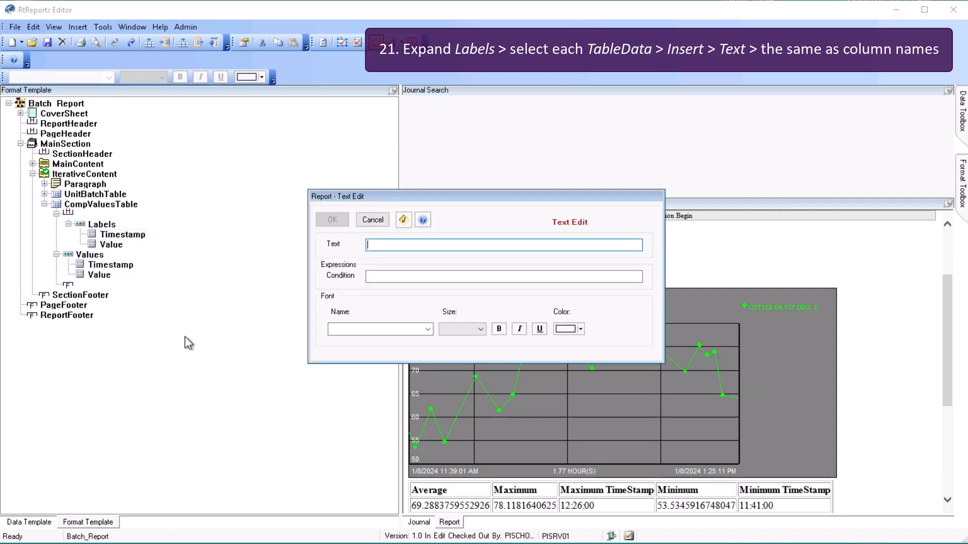
text(Timestamp)
click(331, 221)
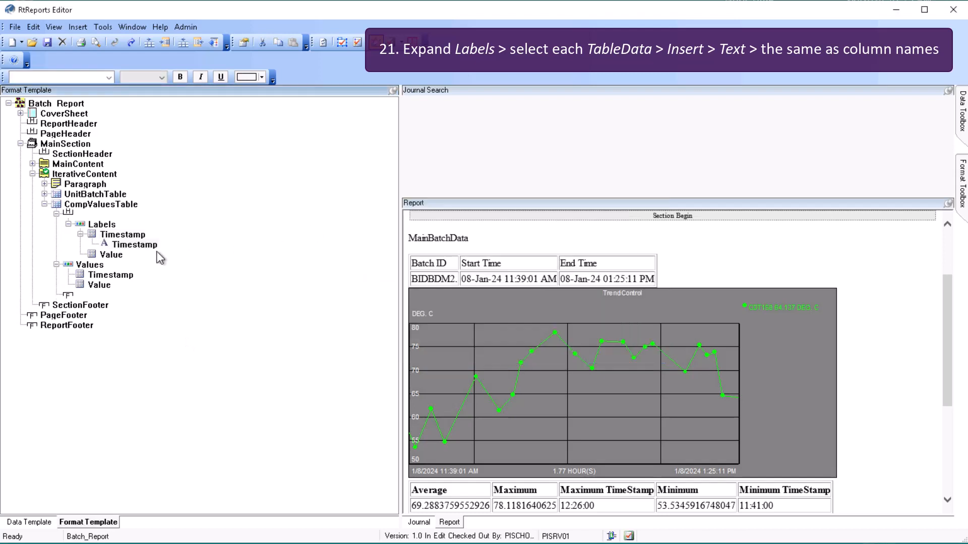
Insert the text "Value" into the Value cell of the Labels row
click(121, 255)
right_click(122, 258)
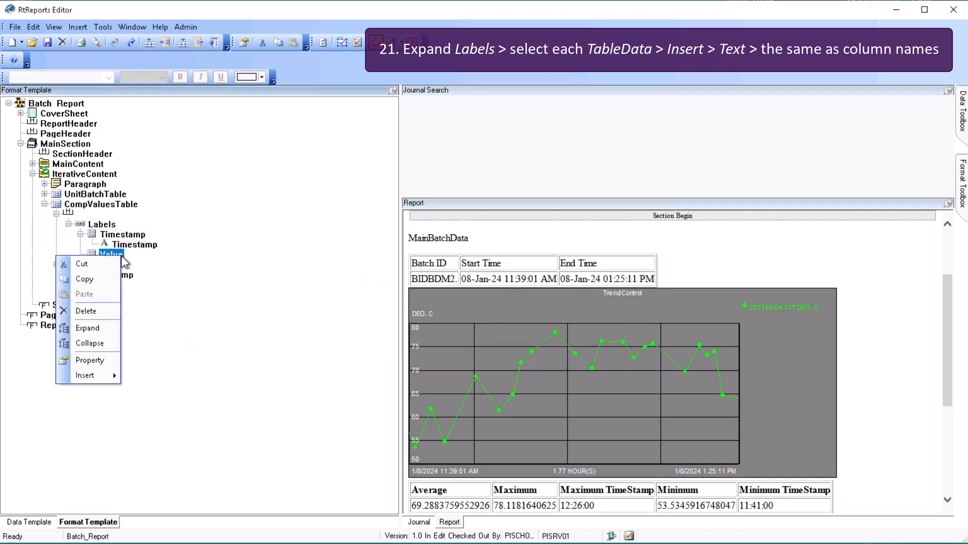
mouse_move(108, 378)
click(147, 332)
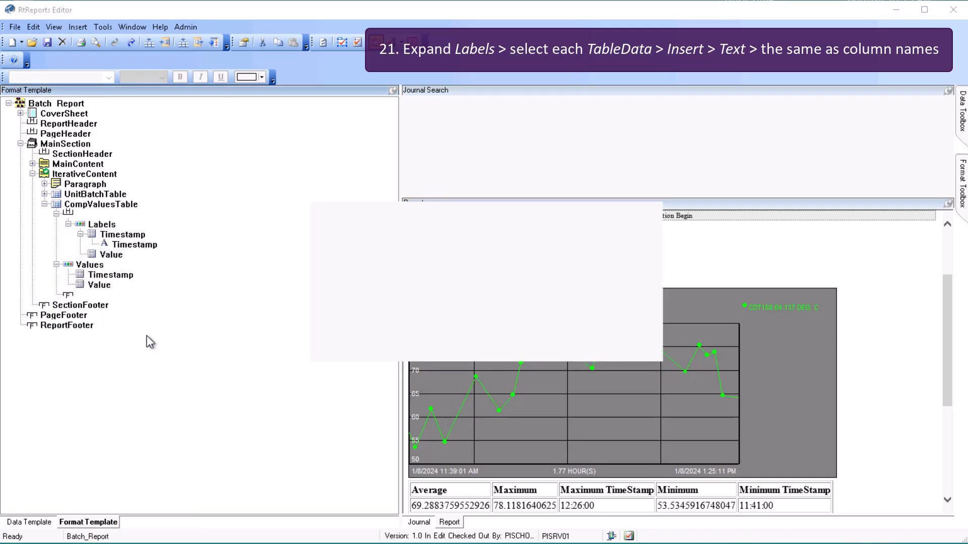
text(Value)
click(332, 219)
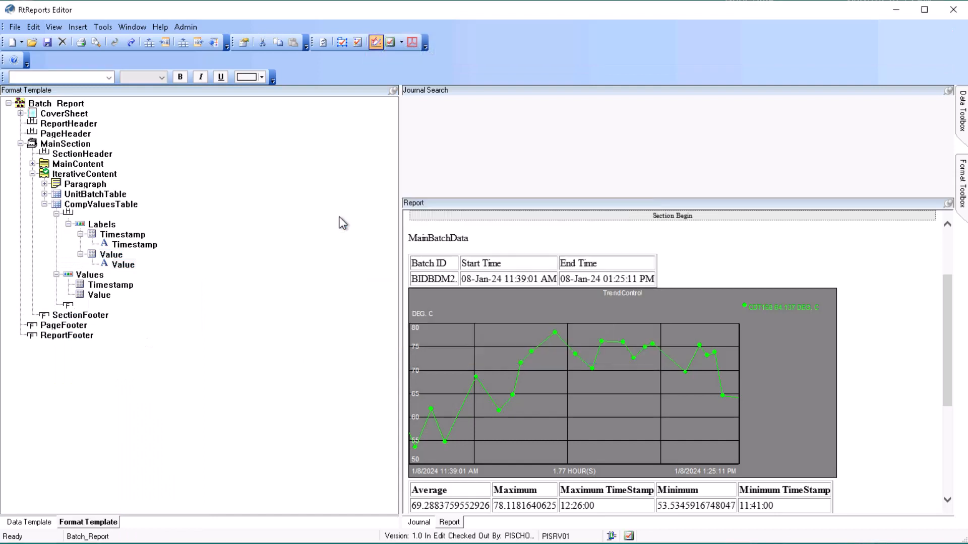
Set the Values row's iterator to the journal's Events/Properties node under CompressDataJAction's CompValues result, trace set CompValues.Tag
double_click(89, 274)
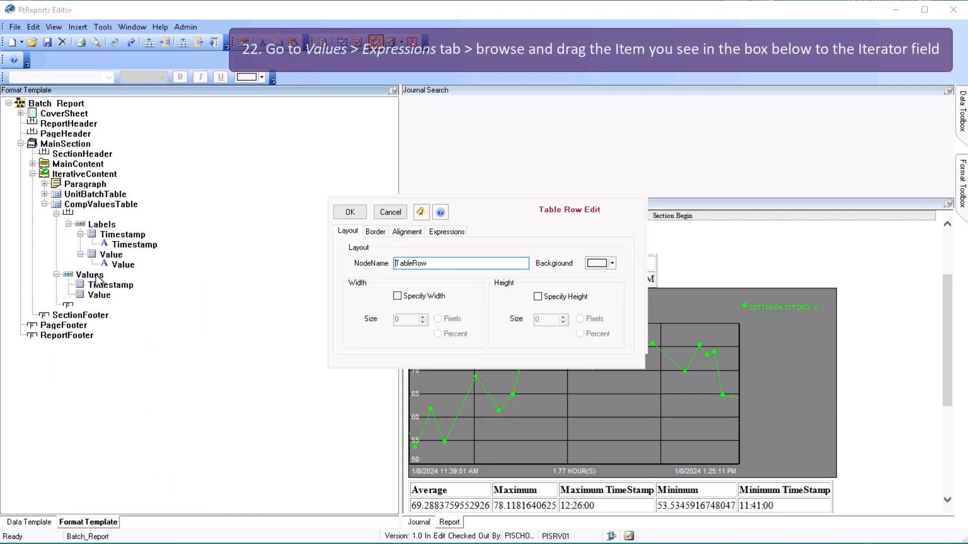
click(449, 232)
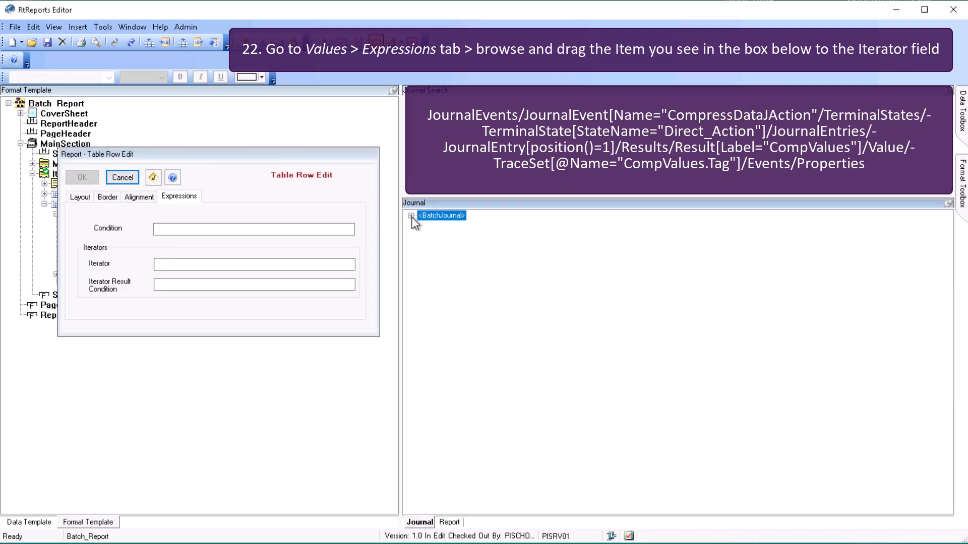
click(411, 216)
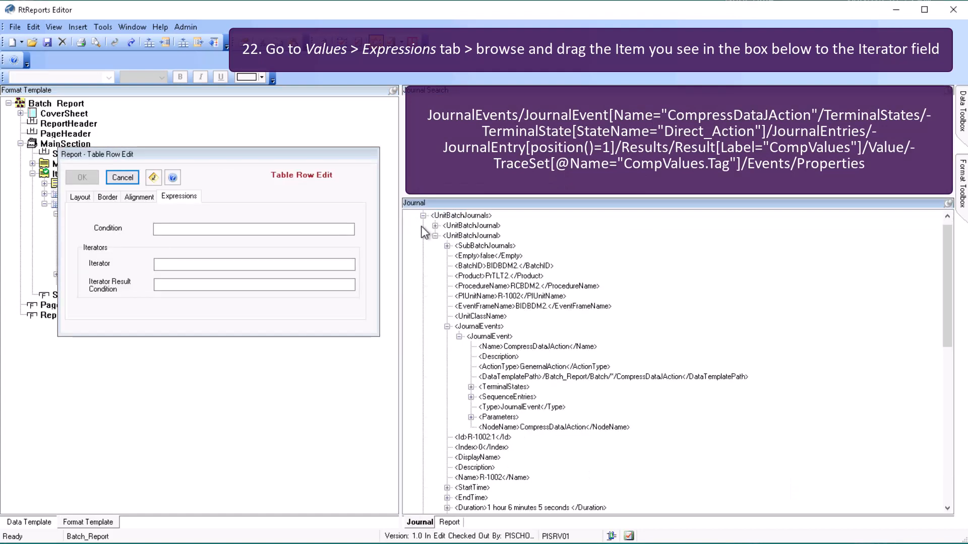
click(471, 387)
click(483, 397)
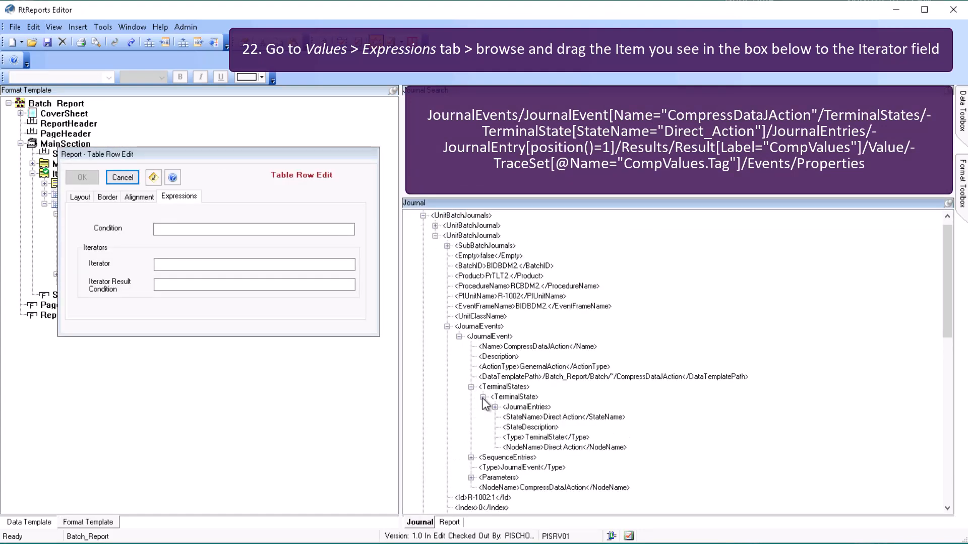
click(495, 407)
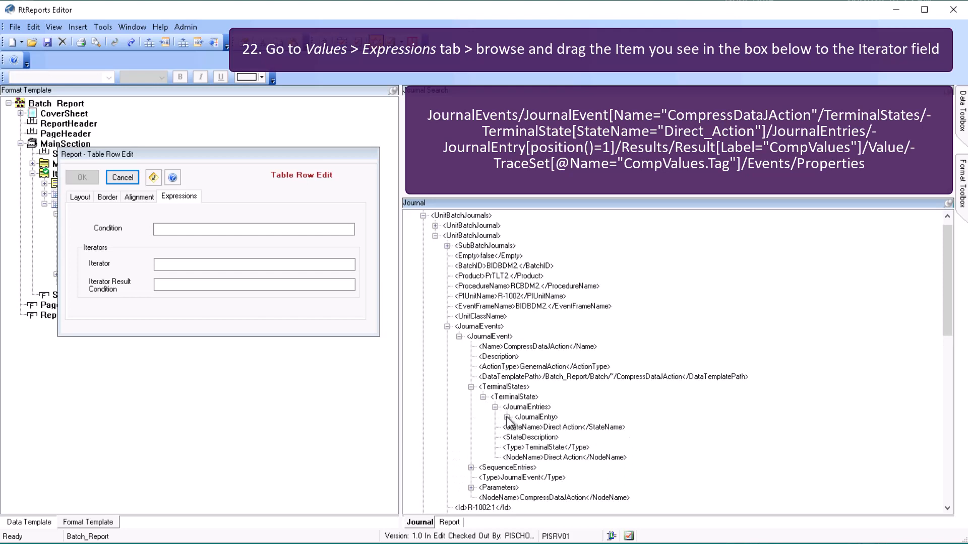
click(507, 417)
click(519, 428)
click(531, 437)
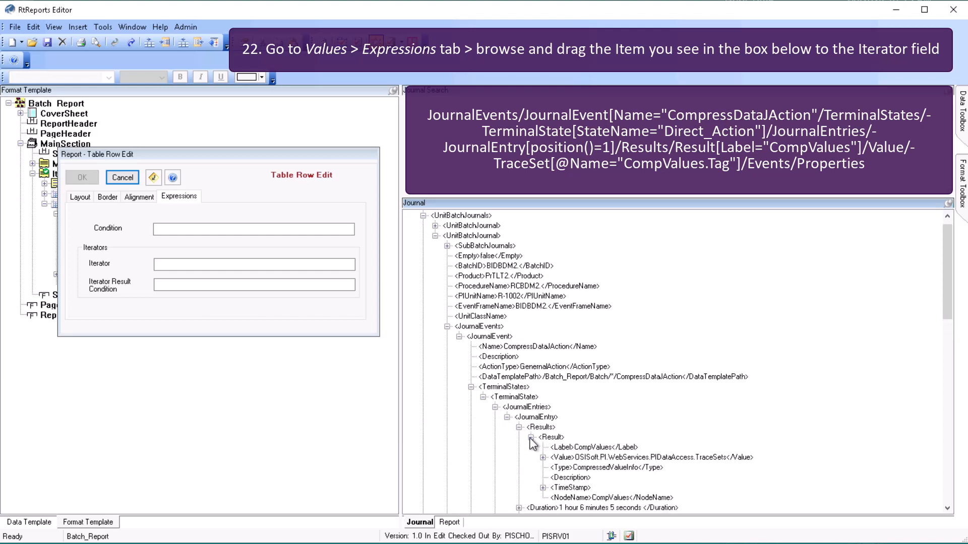
scroll(533, 443, down, 1)
click(542, 428)
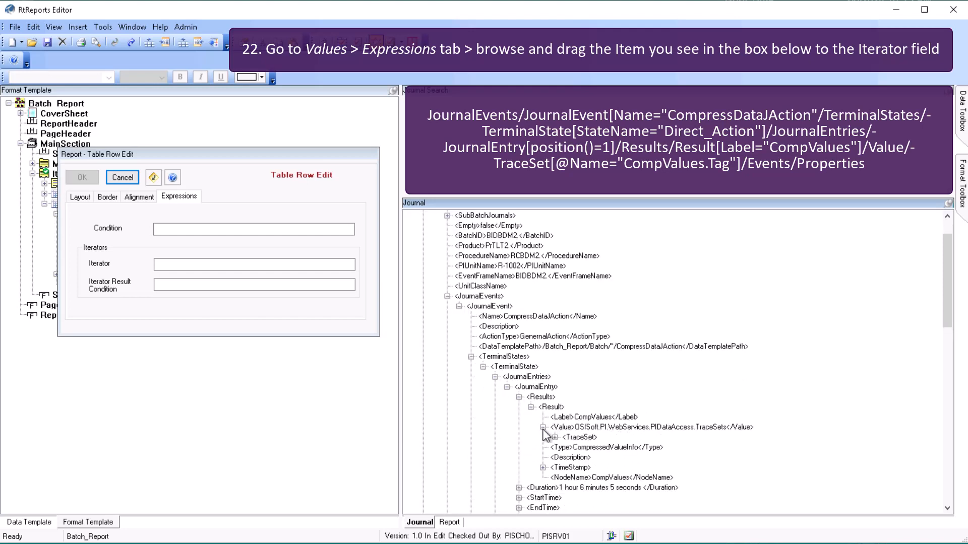
click(554, 438)
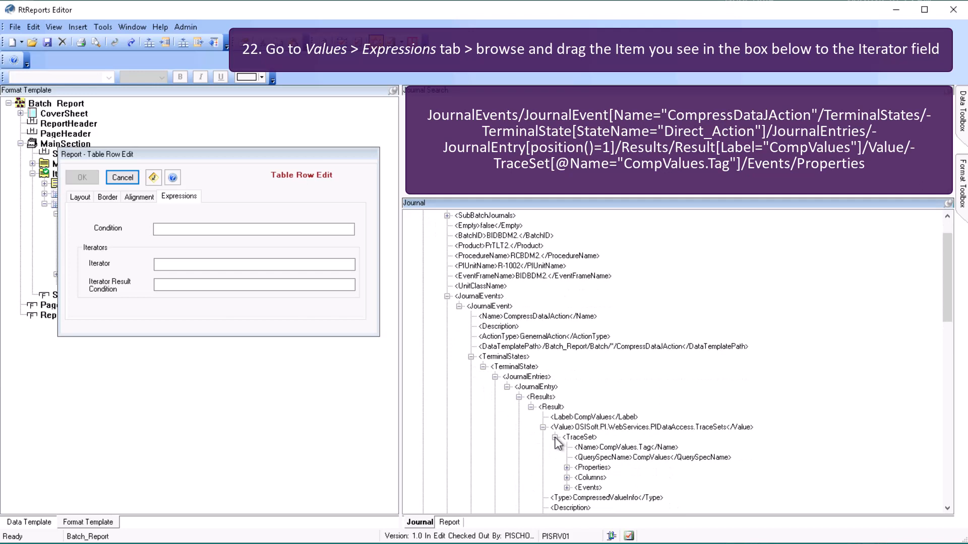
click(567, 488)
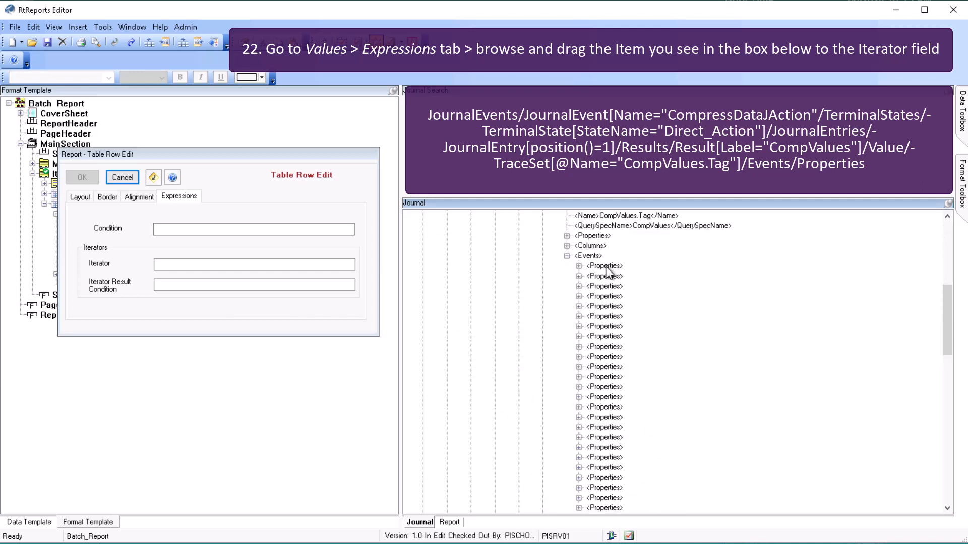
drag(607, 270, 197, 265)
click(185, 264)
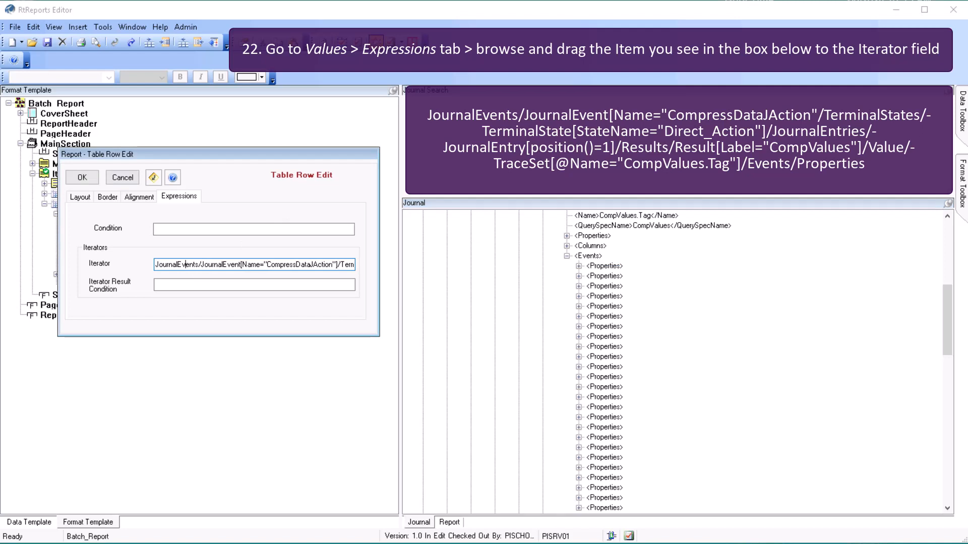
click(80, 176)
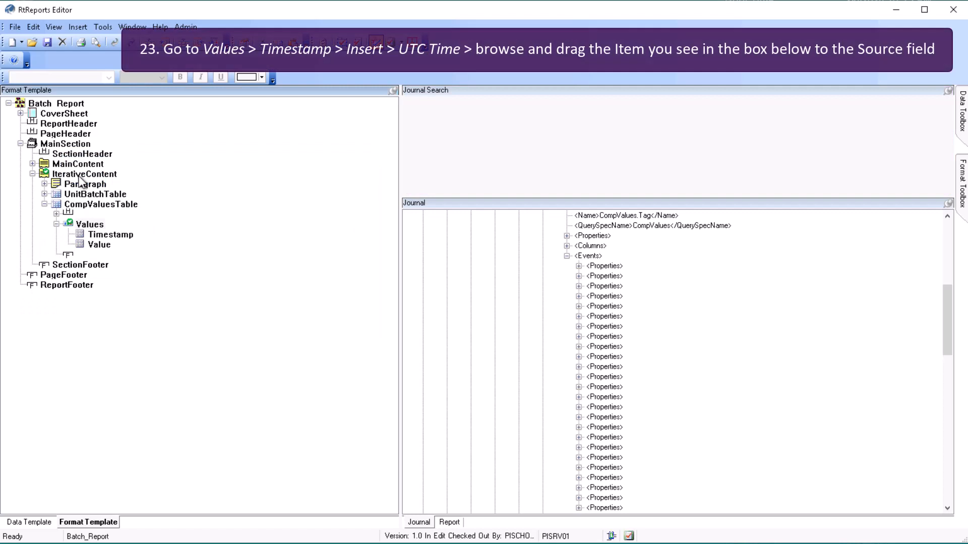
click(106, 236)
right_click(106, 237)
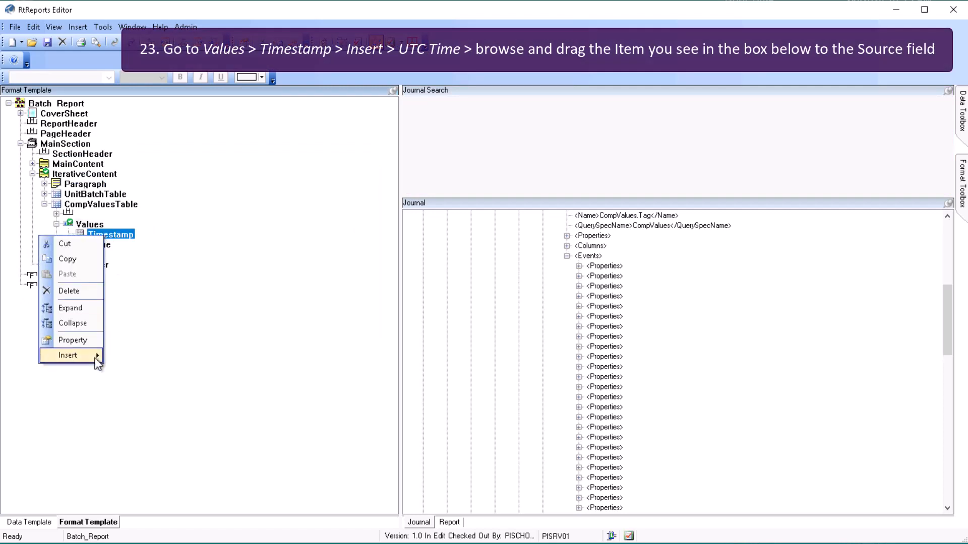
mouse_move(95, 357)
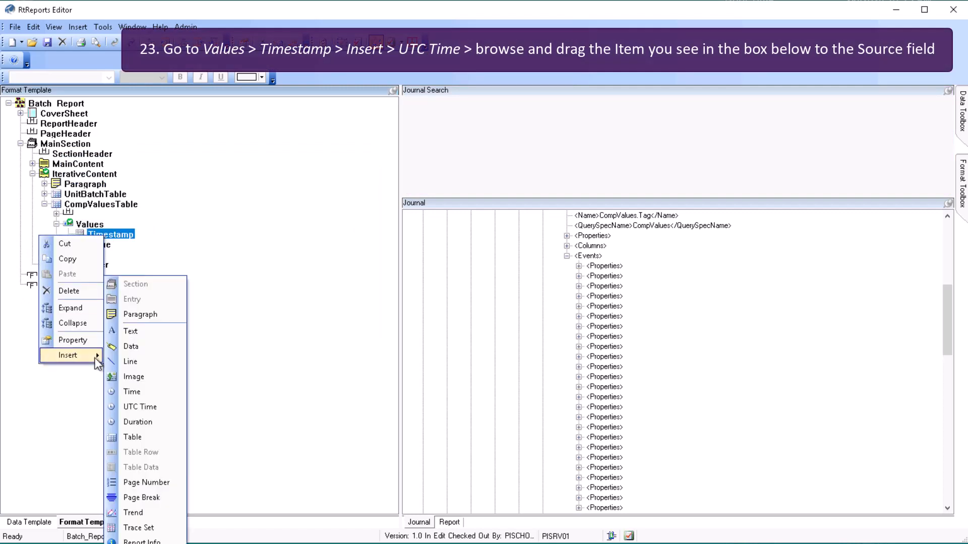
click(136, 406)
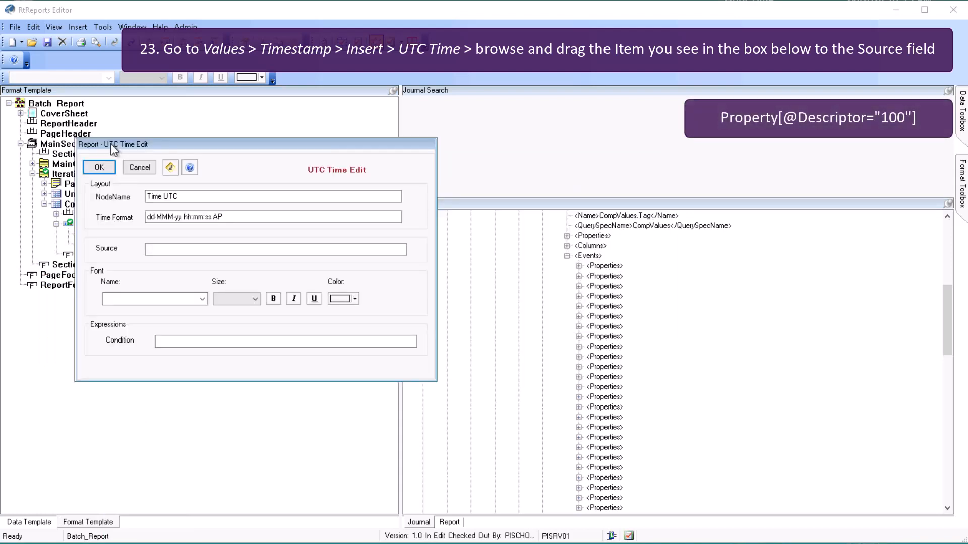
click(579, 267)
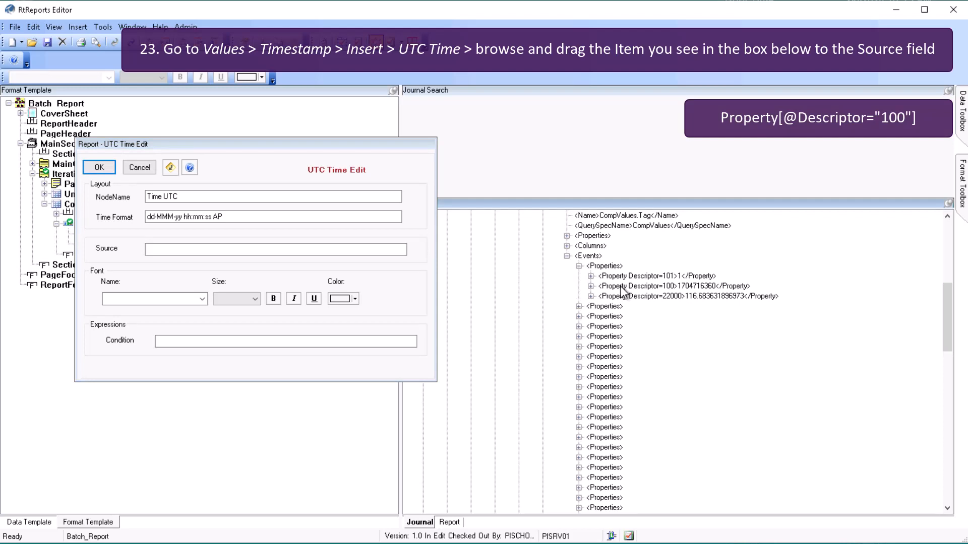
drag(620, 286, 275, 251)
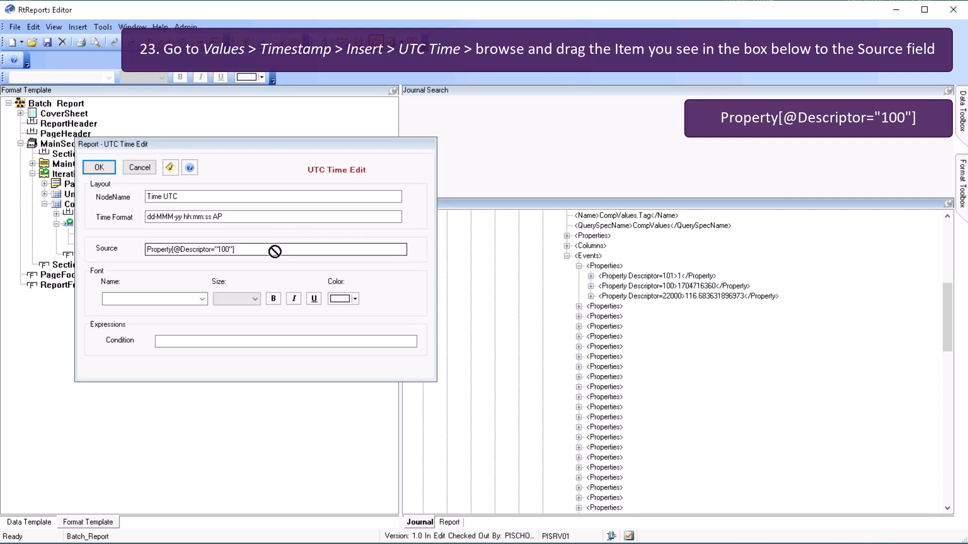
click(99, 167)
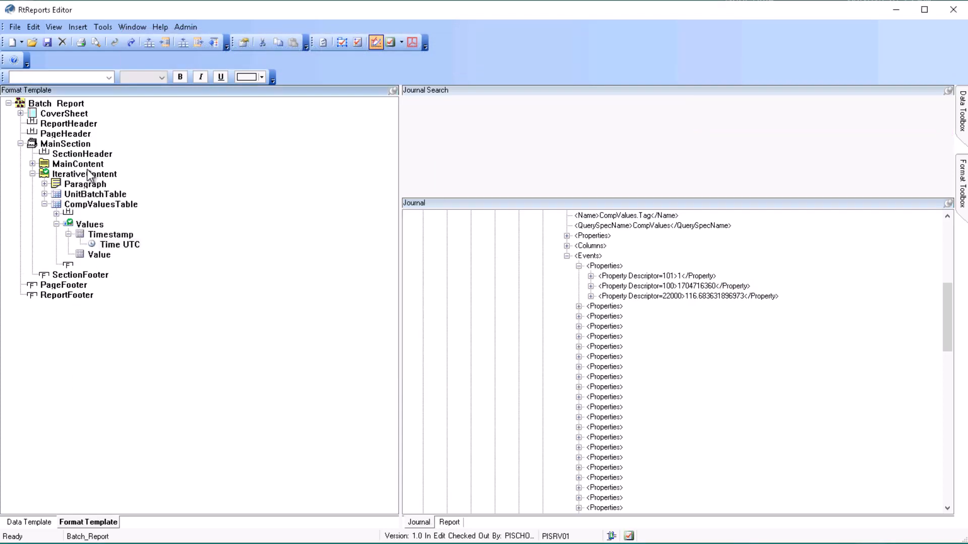
right_click(92, 254)
mouse_move(81, 373)
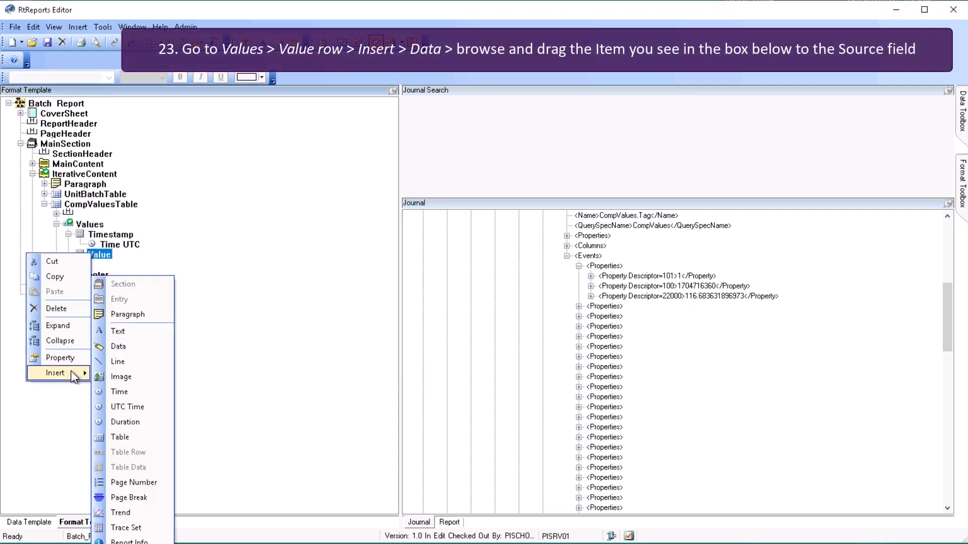
click(117, 347)
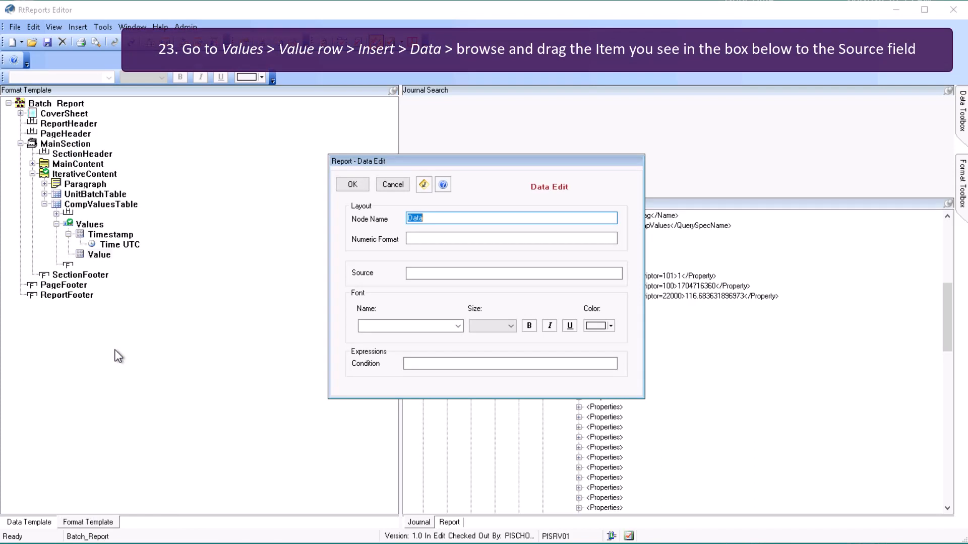
drag(401, 165, 214, 140)
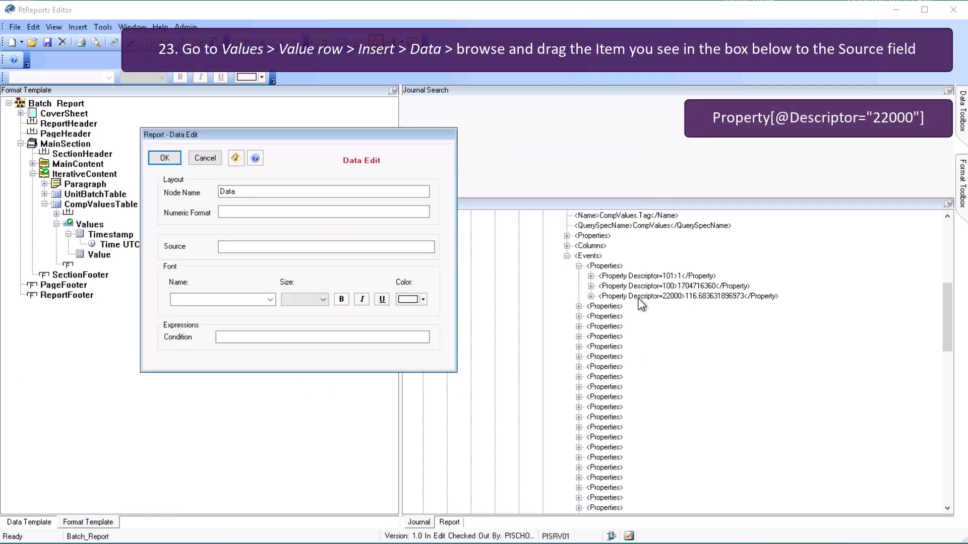
drag(639, 297, 235, 256)
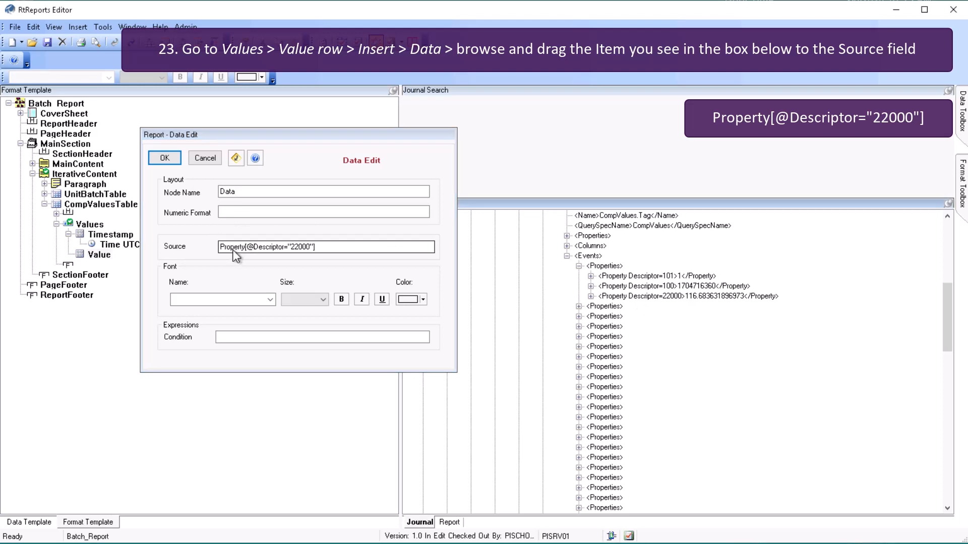
click(164, 157)
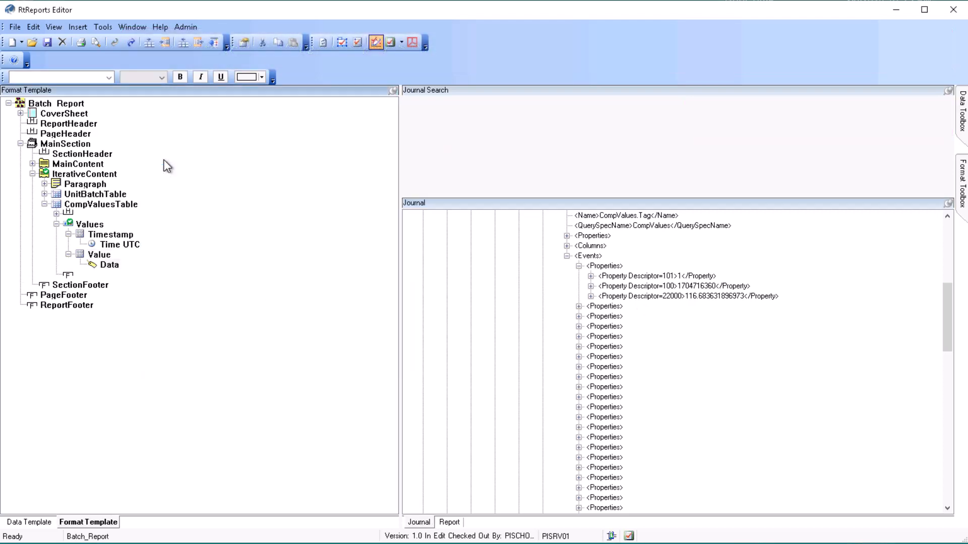
Save the report, refresh it, and view the compressed values table under Unit Batch Data in the generated report
click(47, 43)
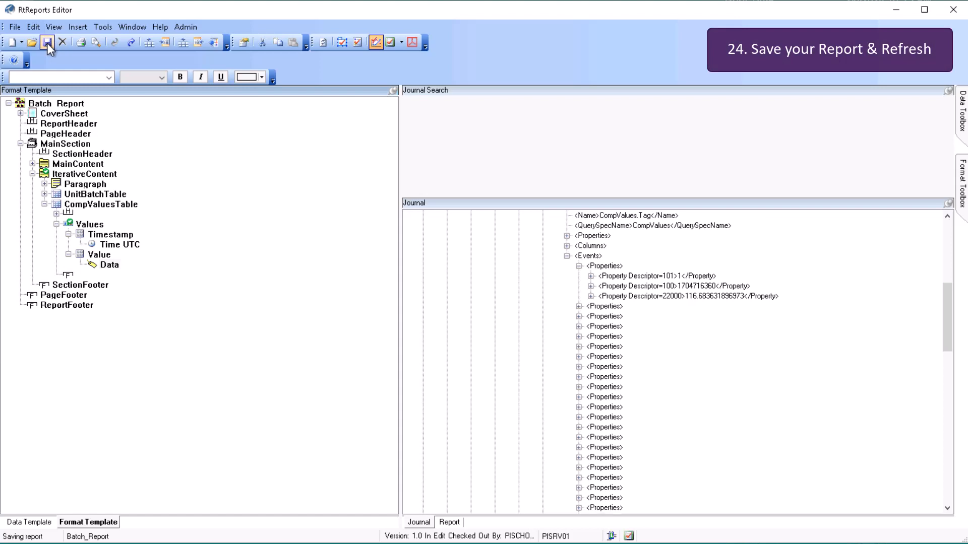
click(55, 30)
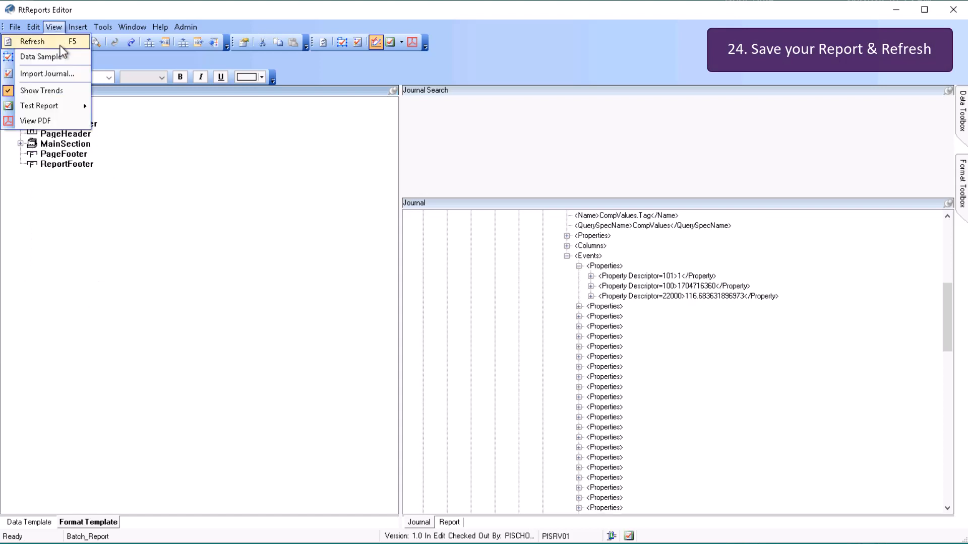
click(59, 45)
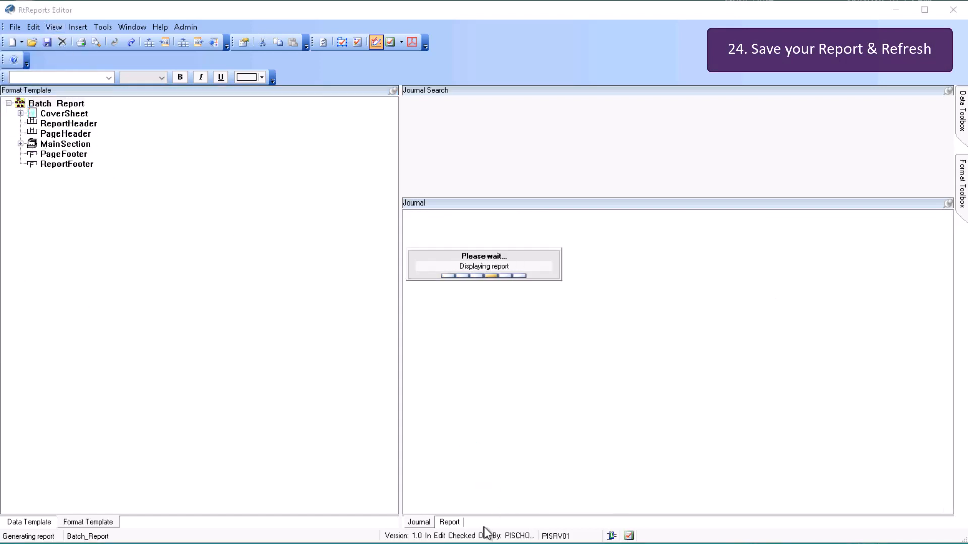
click(450, 523)
scroll(483, 464, down, 10)
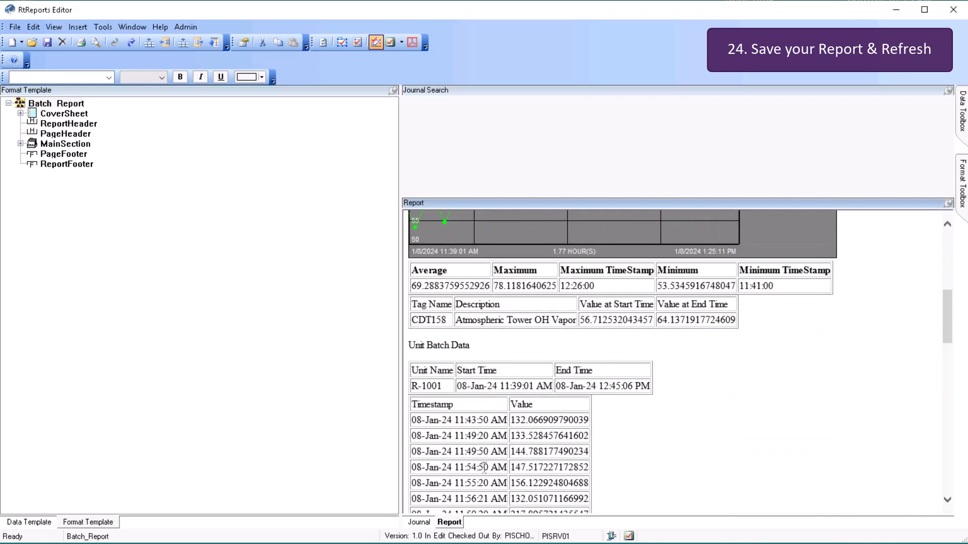
scroll(483, 468, down, 2)
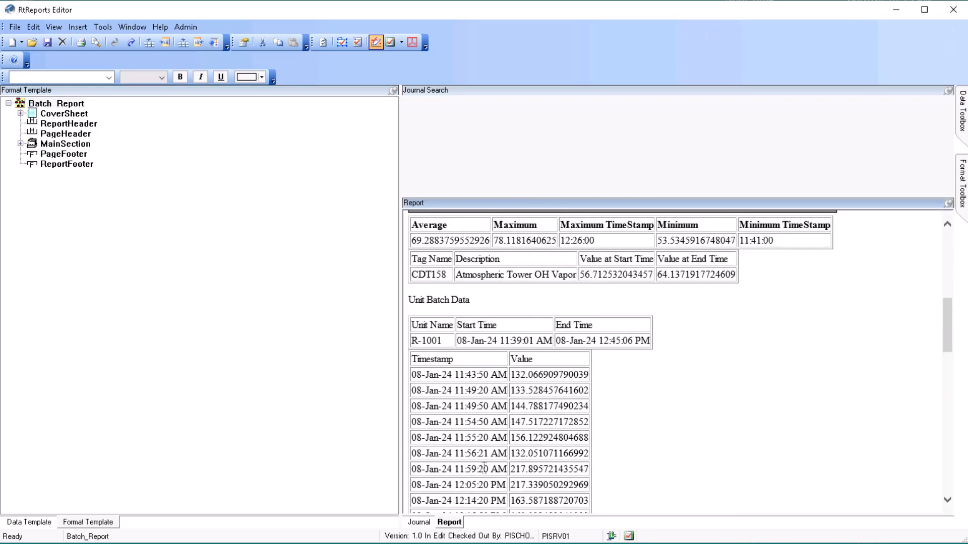
scroll(484, 467, down, 2)
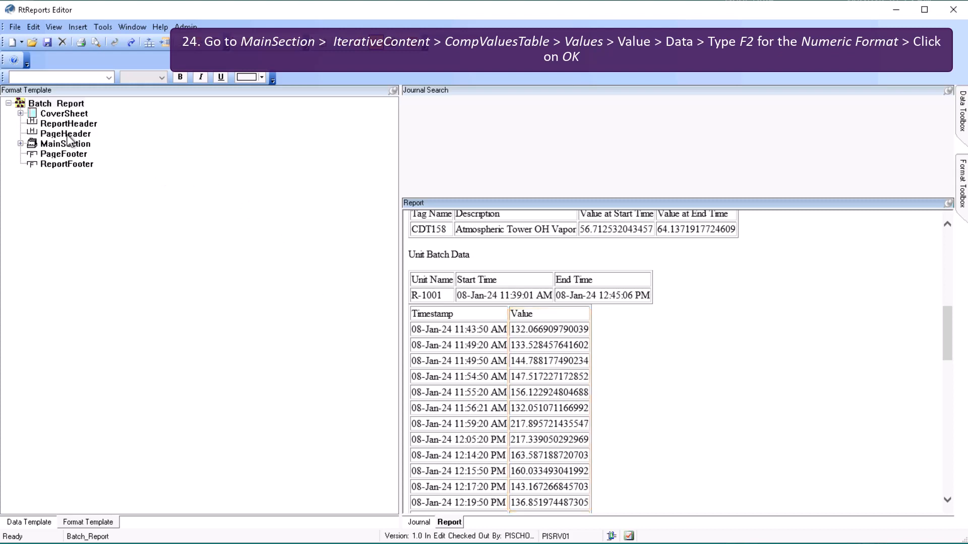
Set the numeric format of the Data element in the Value cell of CompValuesTable's Values row to F2
click(20, 144)
click(32, 174)
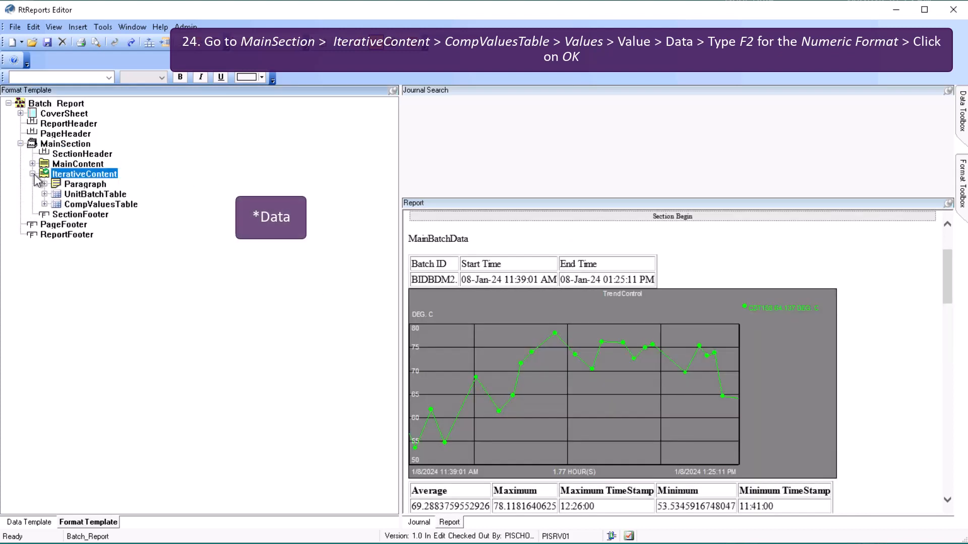
click(45, 204)
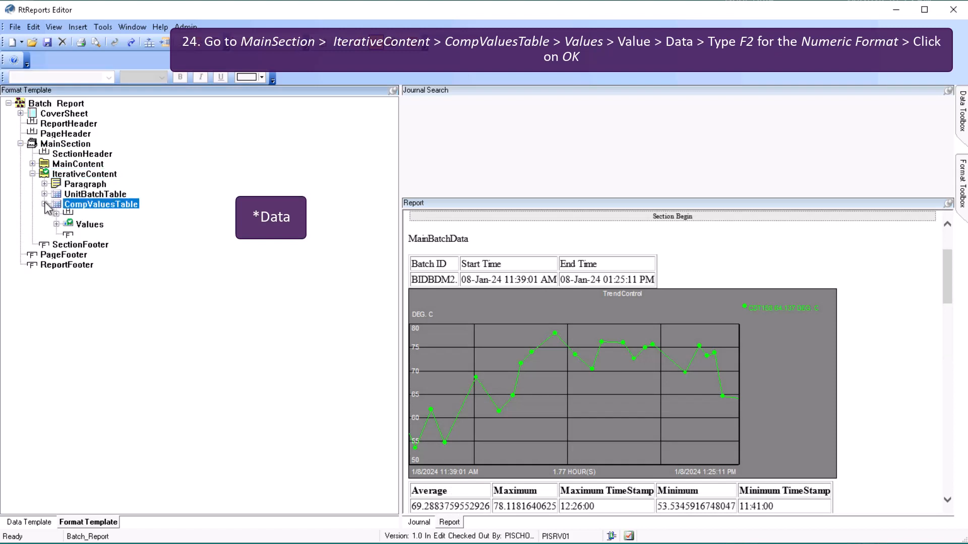
click(57, 224)
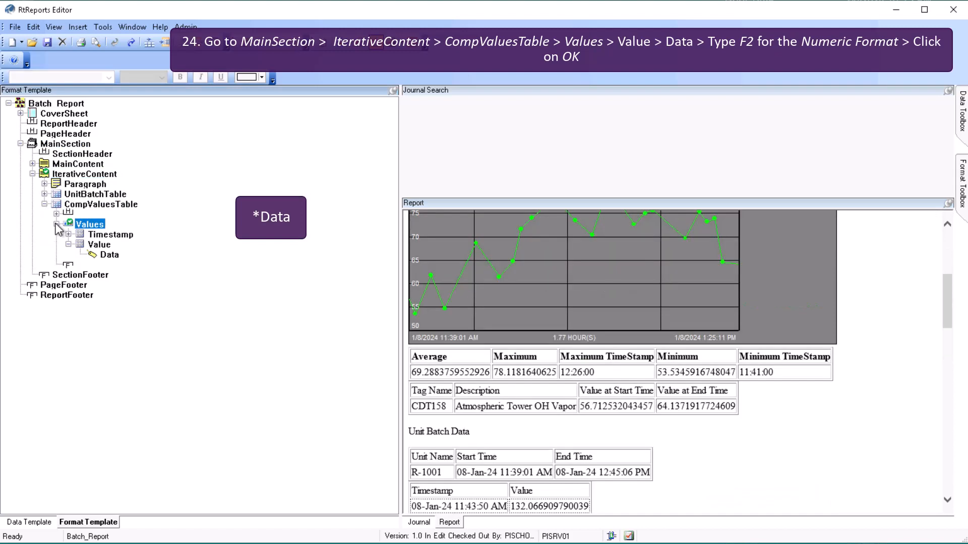
double_click(108, 256)
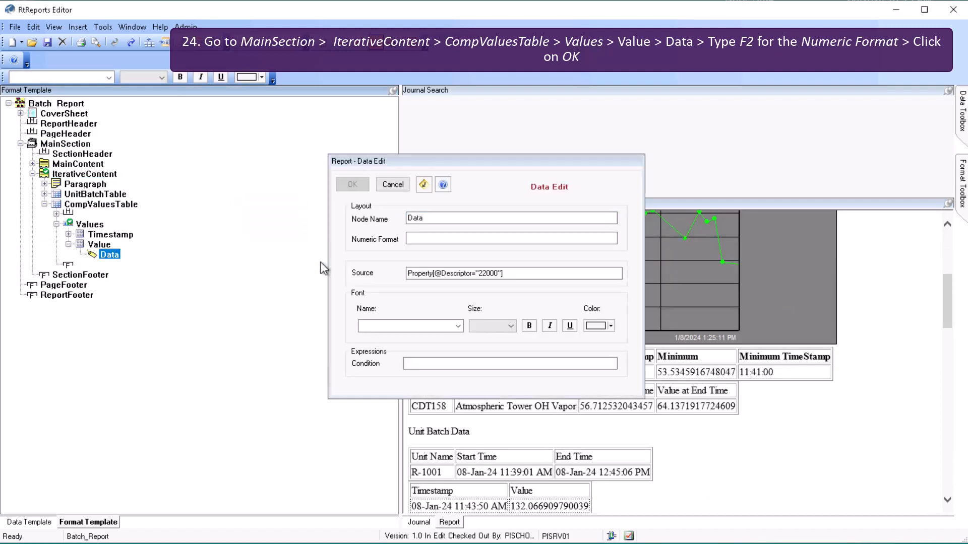
click(420, 240)
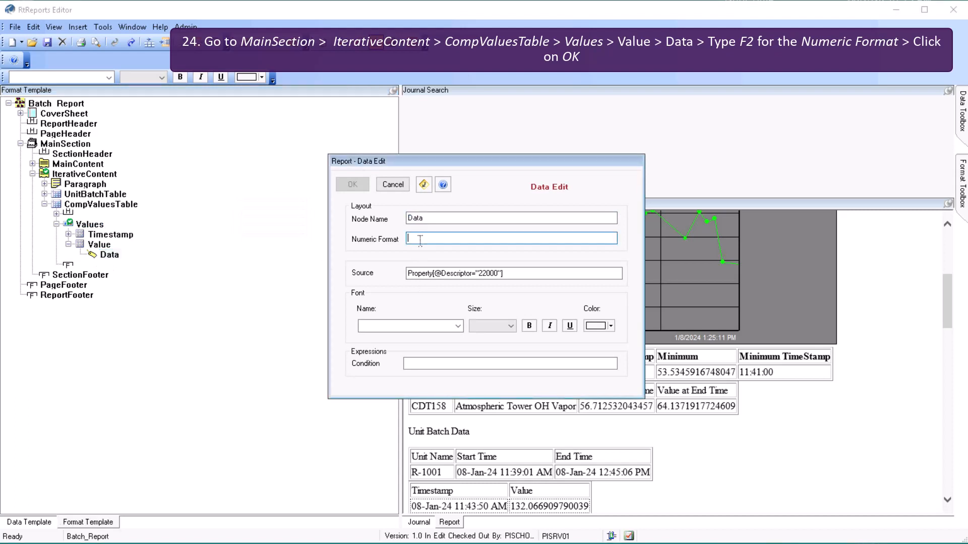
text(F2)
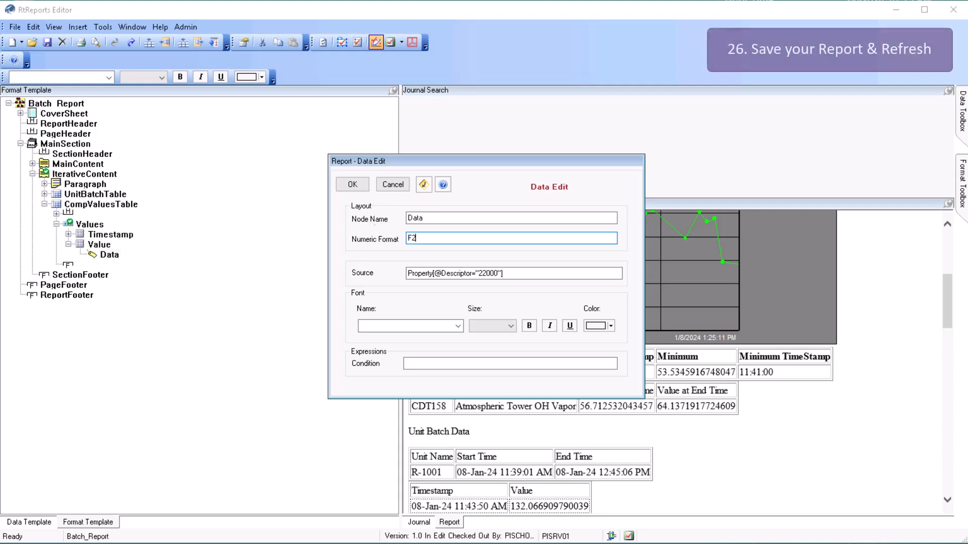
click(352, 185)
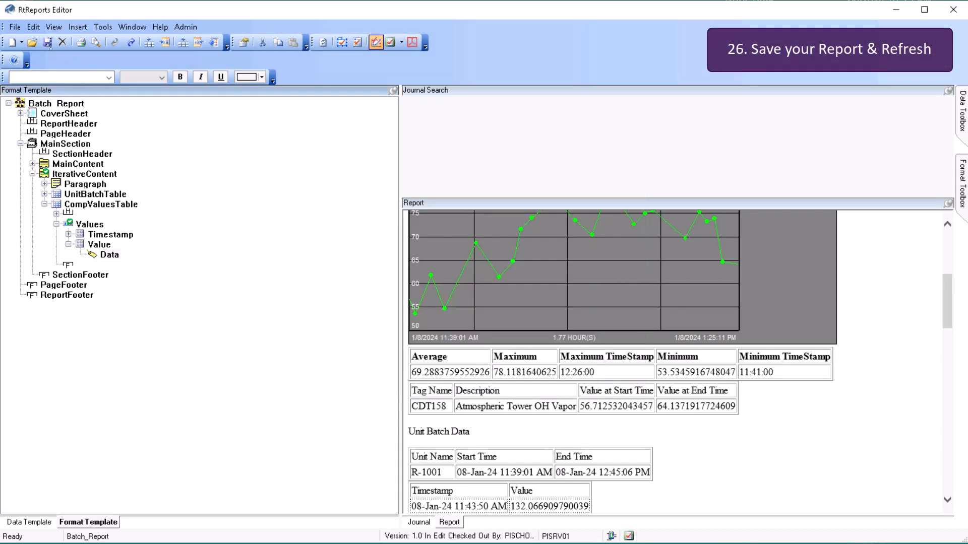
Save and refresh the report again, and check the formatting of the Value column in the compressed values table
click(47, 43)
click(53, 26)
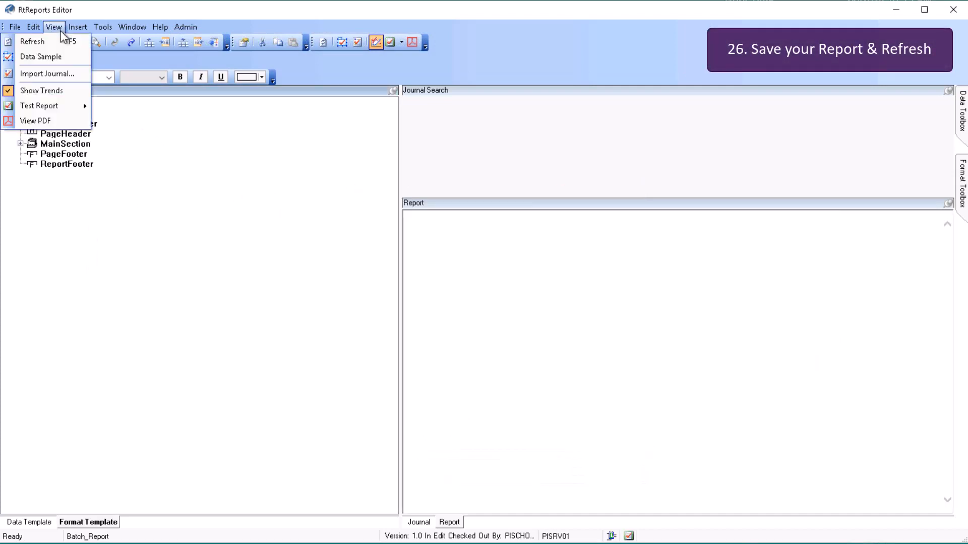
click(63, 40)
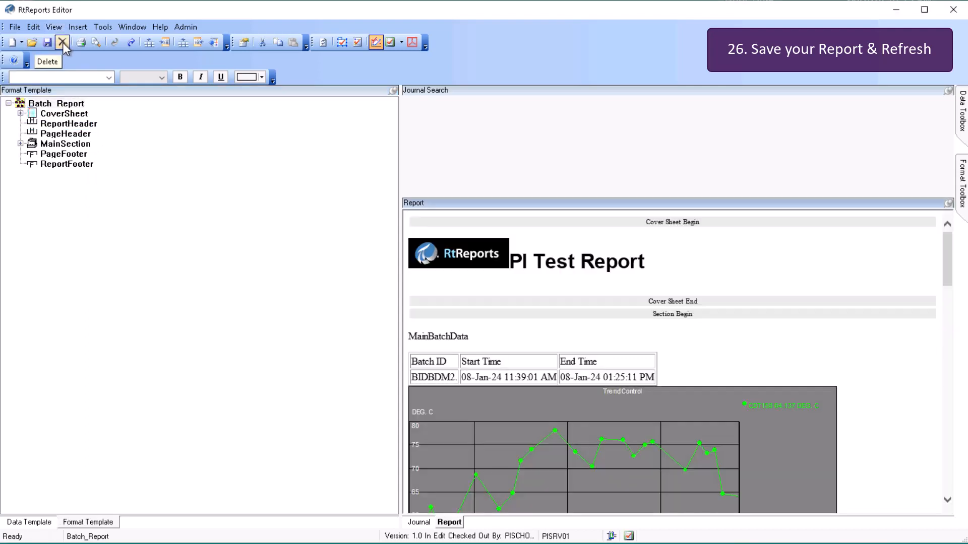
scroll(732, 378, down, 3)
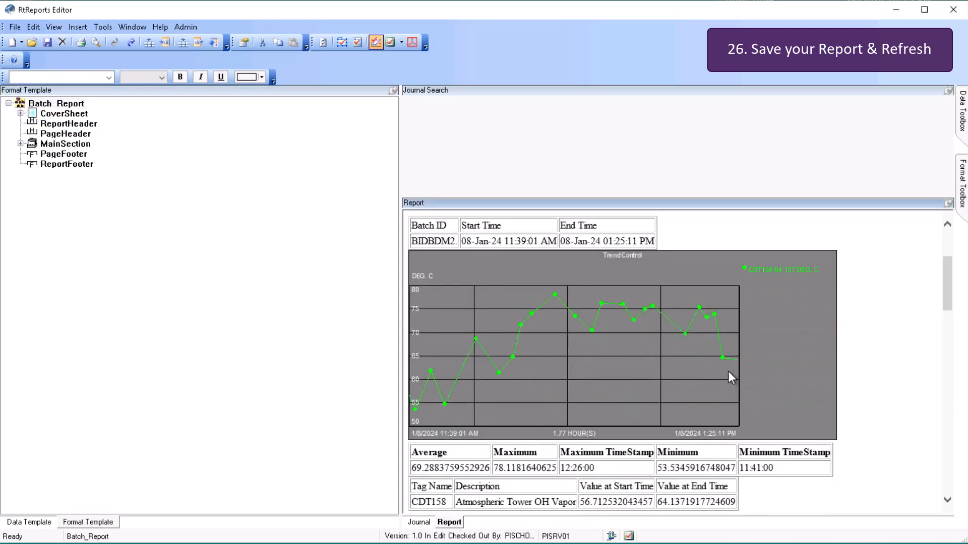
scroll(732, 378, down, 3)
scroll(731, 378, down, 3)
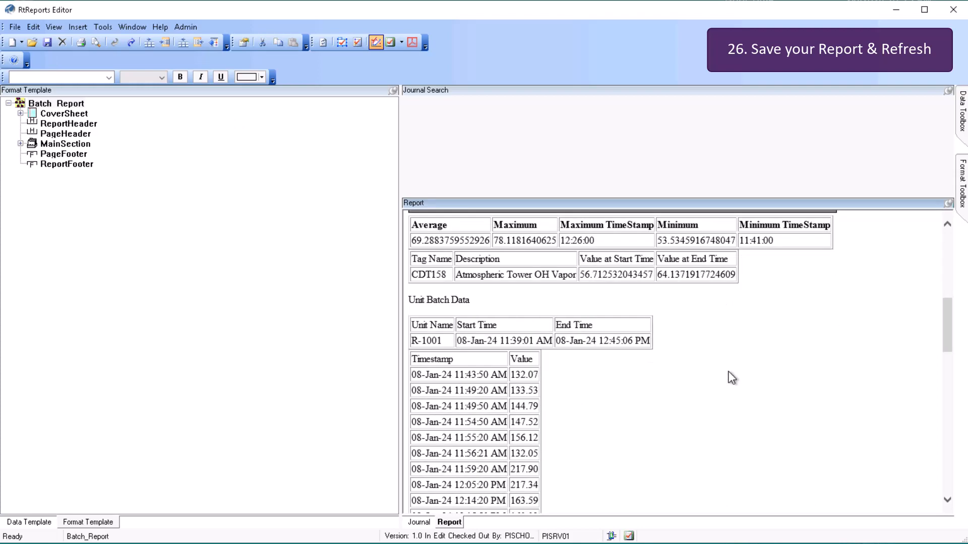
scroll(732, 378, down, 2)
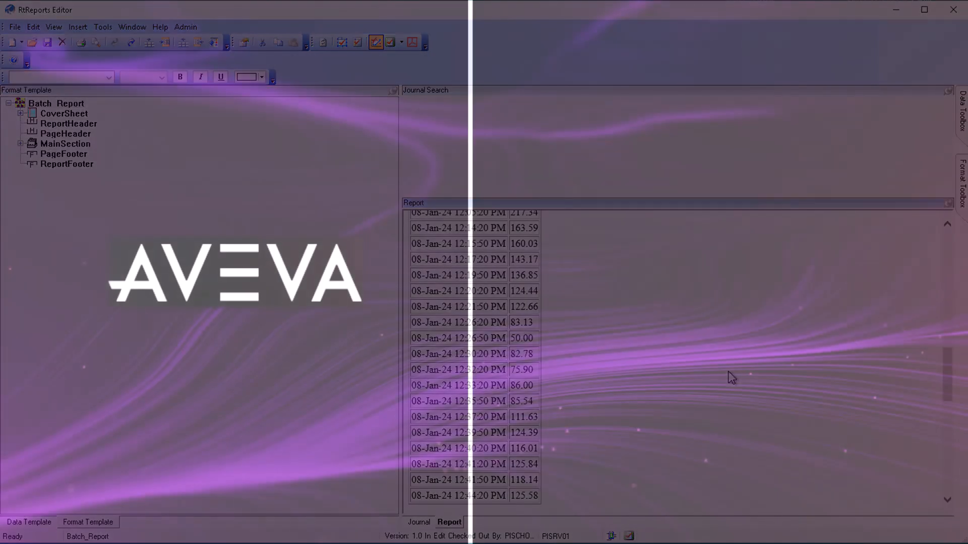